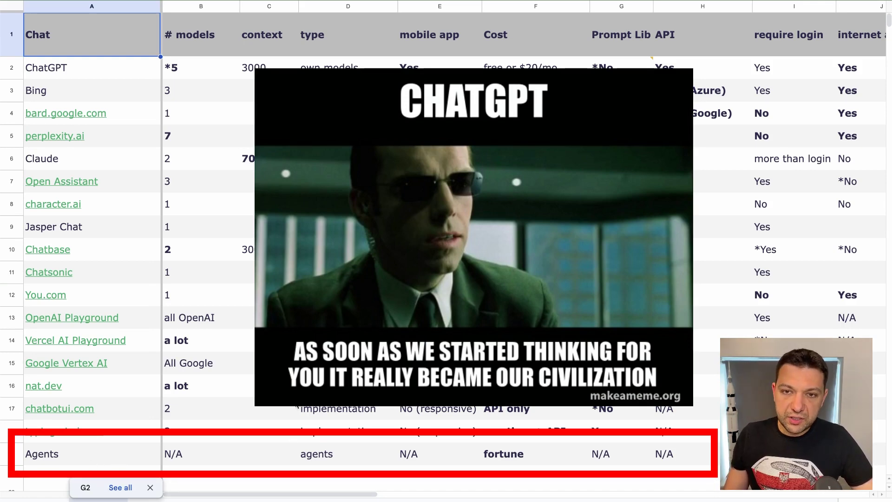
Step: Step through the # models, context, type, mobile app, Cost and Prompt Lib columns, then select column H
click(201, 7)
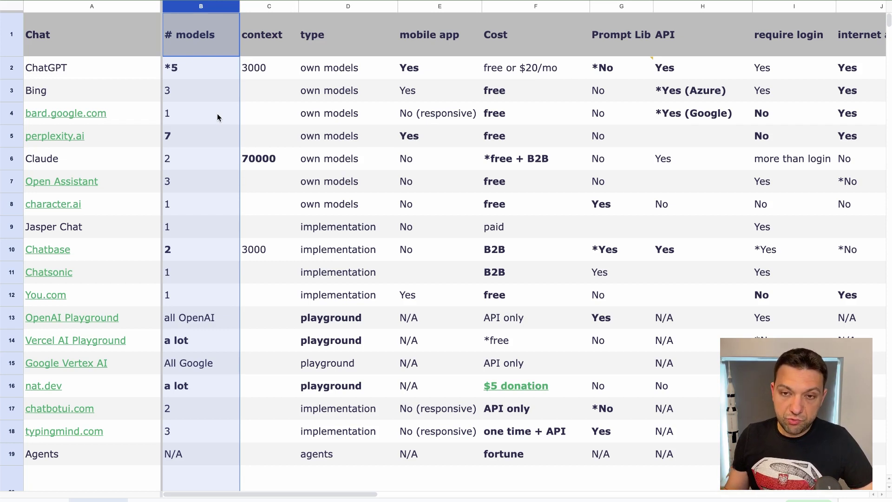
click(269, 6)
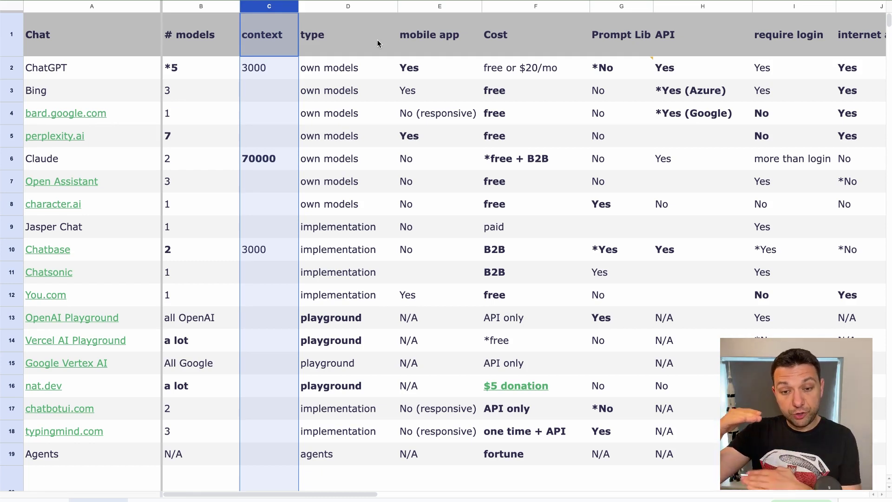
click(388, 6)
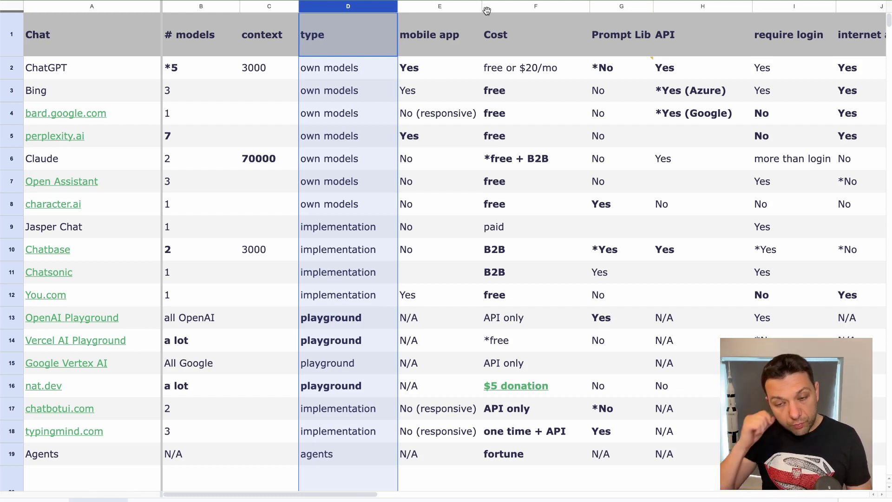
click(478, 7)
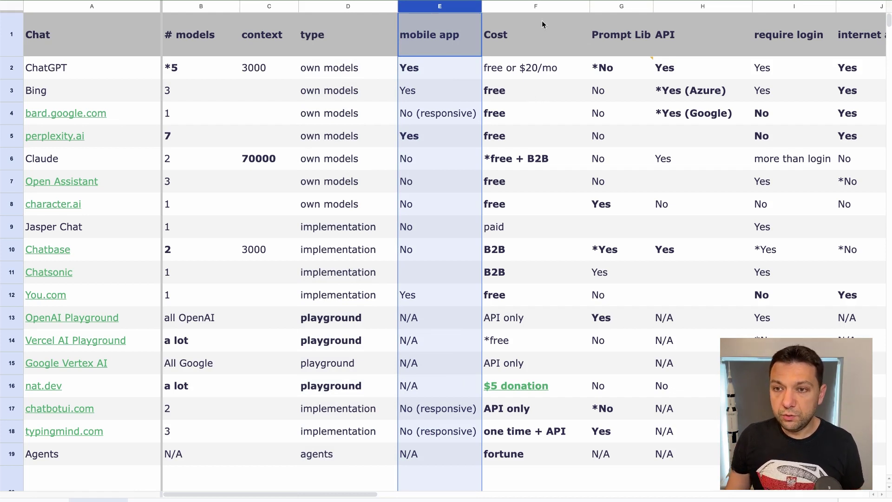
click(544, 6)
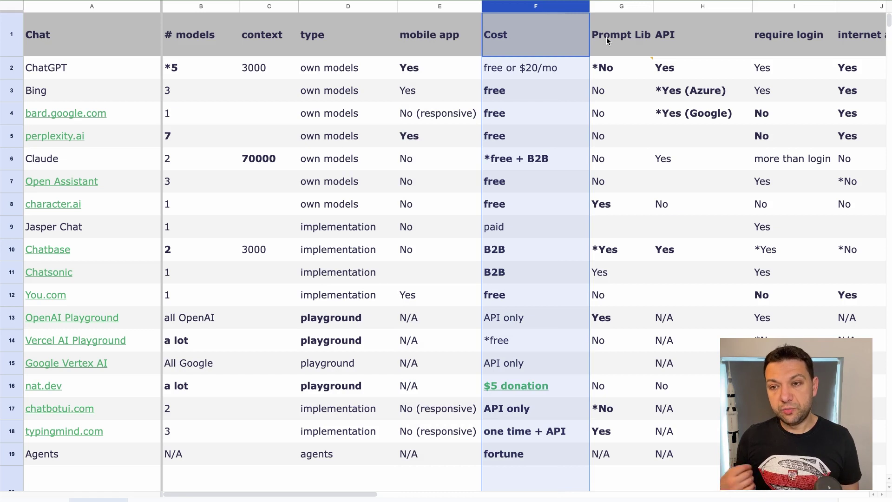
click(623, 6)
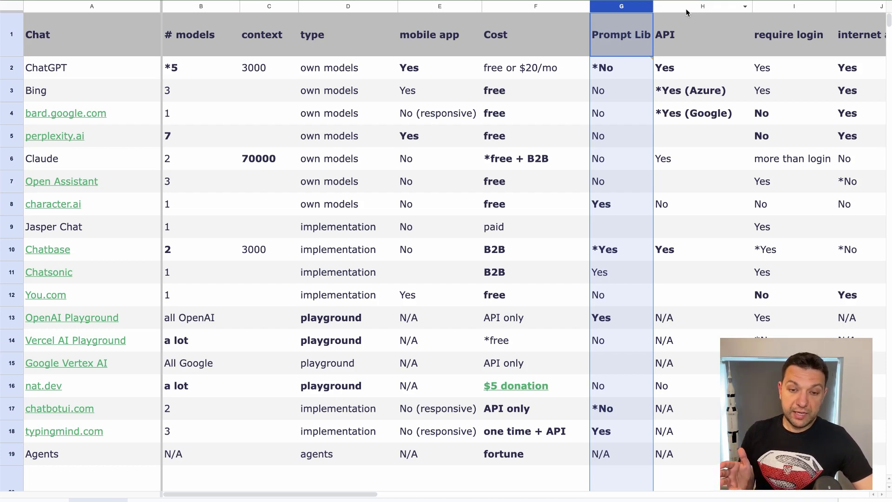
drag(686, 9, 756, 496)
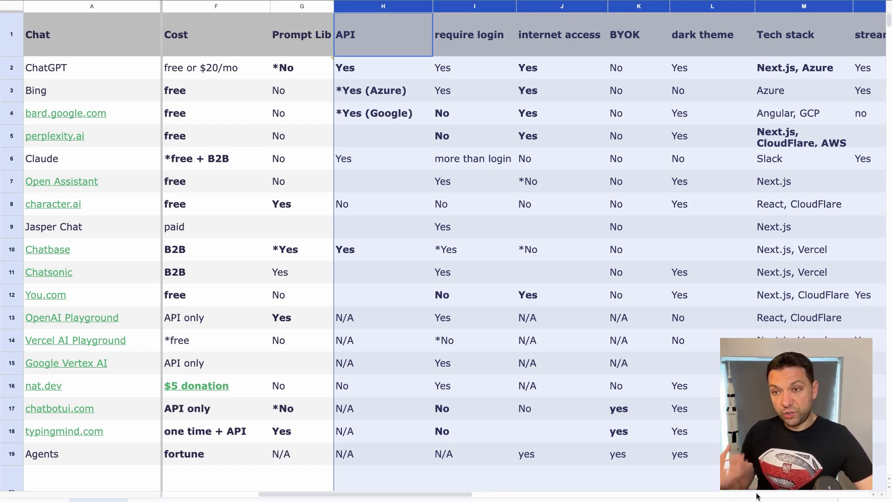
Step: Select the BYOK, dark theme and Tech stack columns one after another
click(638, 6)
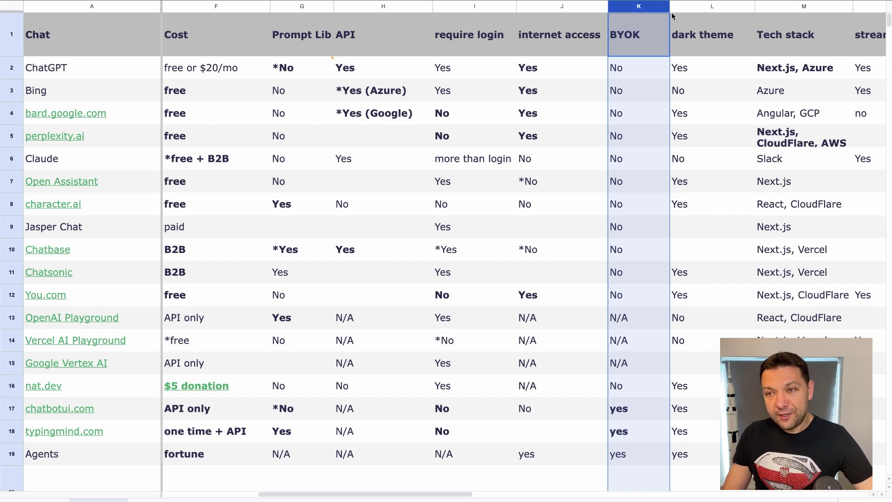
click(700, 7)
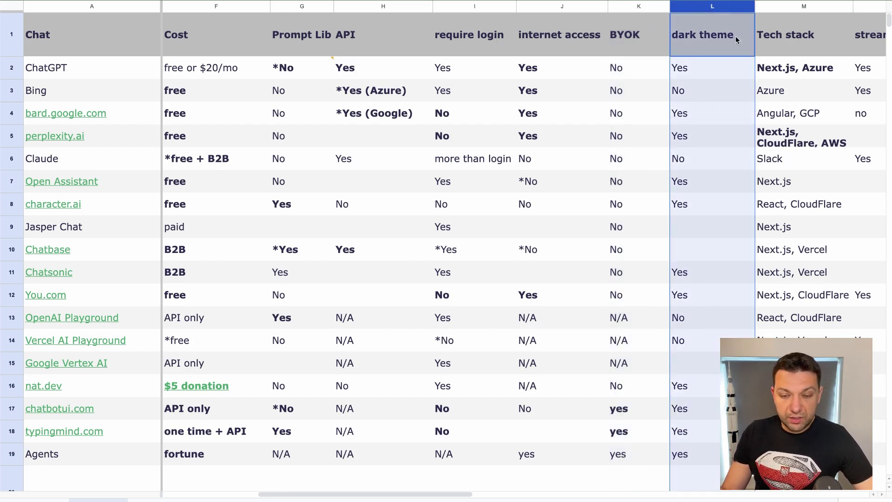
click(793, 6)
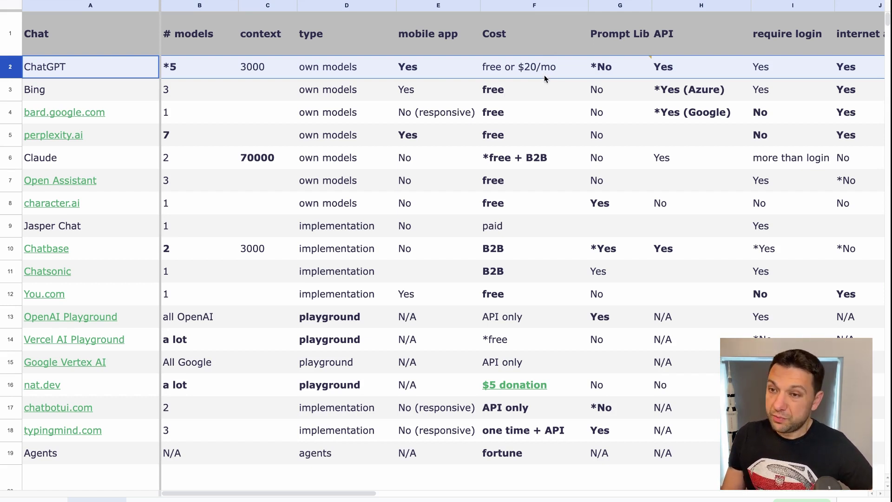
Step: Move down from ChatGPT's row to the Bing row in row 3
key(Down)
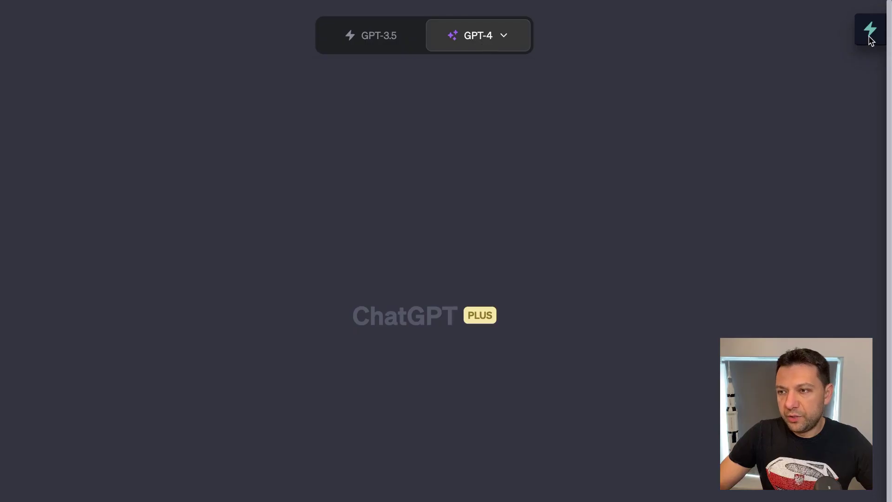
Step: Open the Prompt Storm library and search its prompts for 'summar'
click(870, 37)
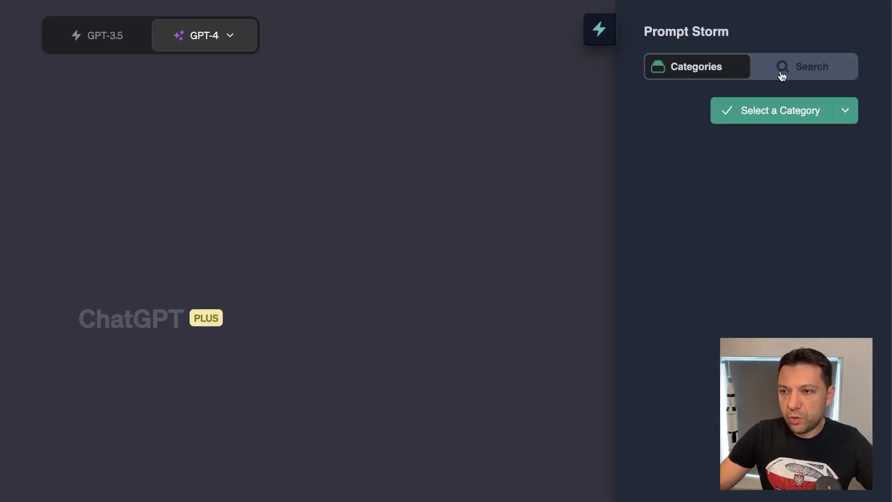
click(786, 67)
text(summar)
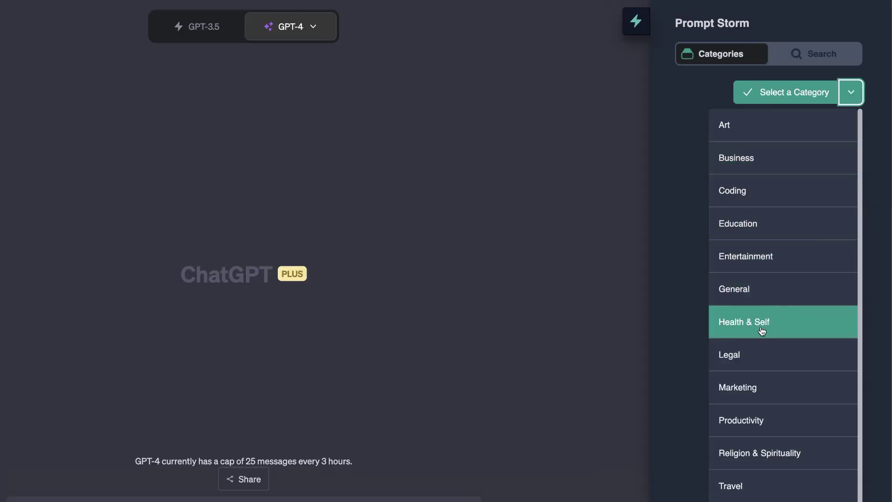
scroll(769, 403, down, 1)
scroll(769, 404, up, 1)
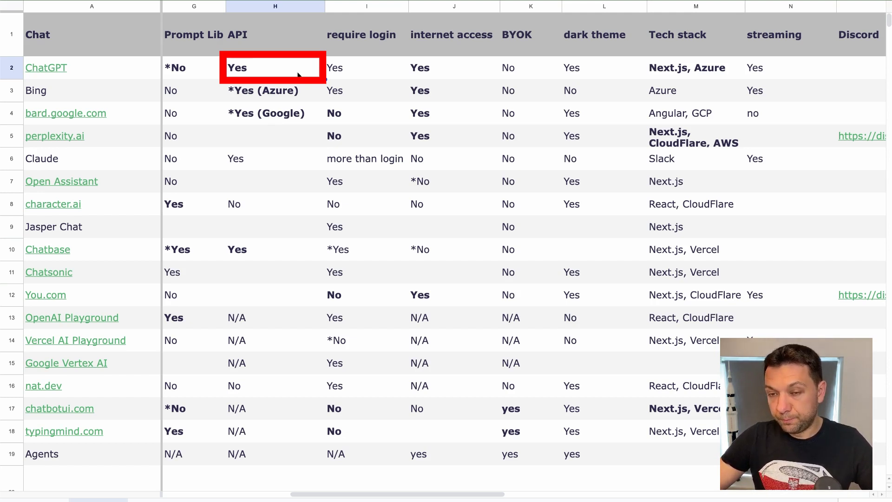
Step: Point out ChatGPT's internet access entry, then select and scan Bing's whole row
click(482, 74)
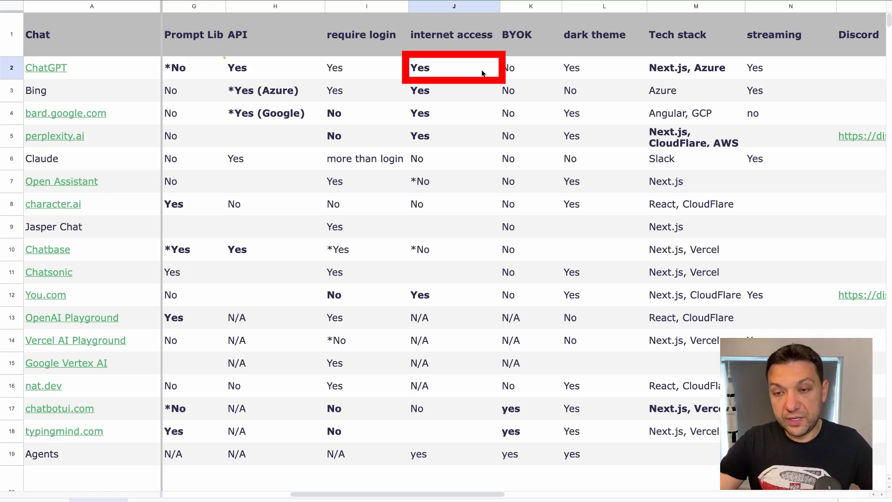
key(Down)
key(shift+space)
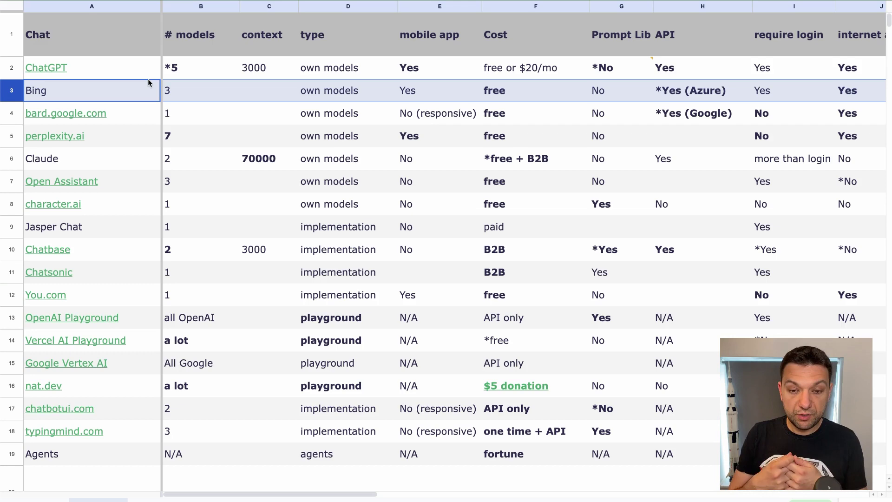
scroll(478, 94, right, 10)
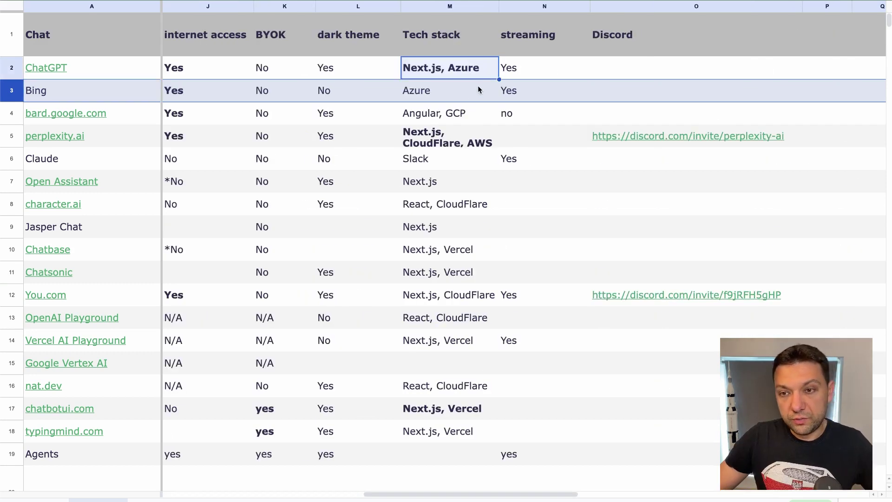
scroll(598, 179, left, 7)
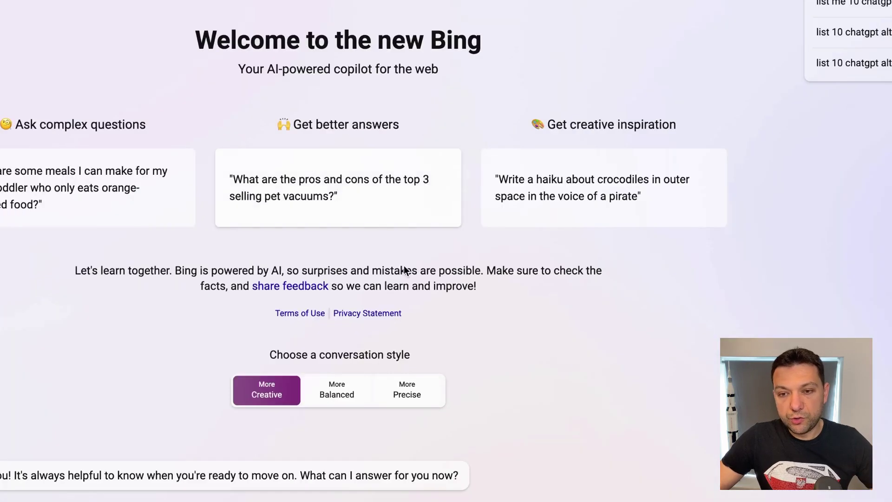
Step: Switch Bing through its Balanced, Precise and back to Creative conversation styles
click(333, 349)
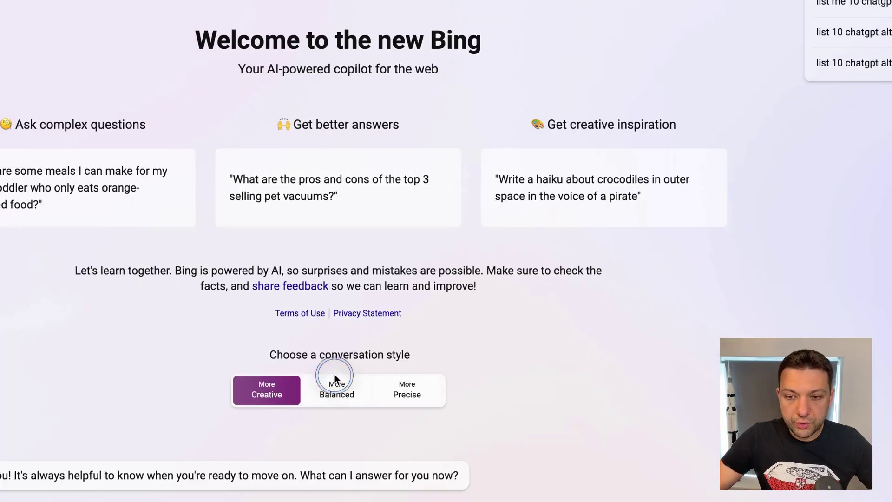
click(407, 394)
click(264, 399)
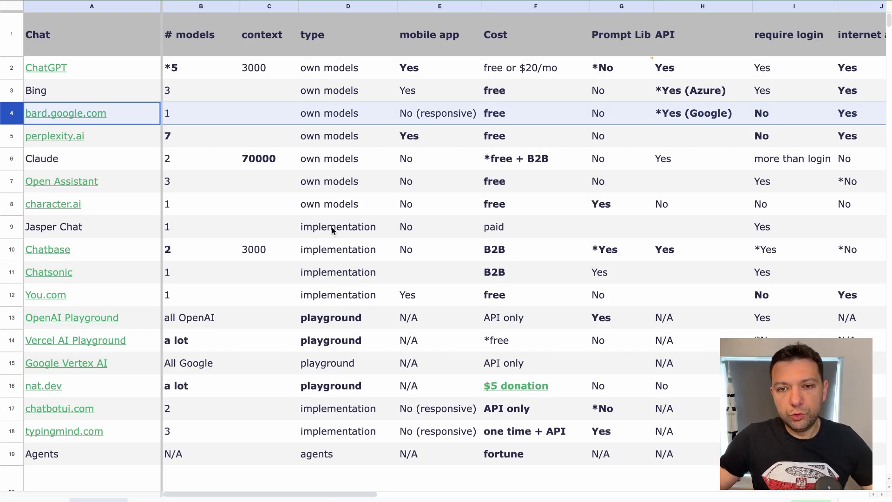
Step: Review Bard's row, comparing its model count and cost with ChatGPT's
click(199, 116)
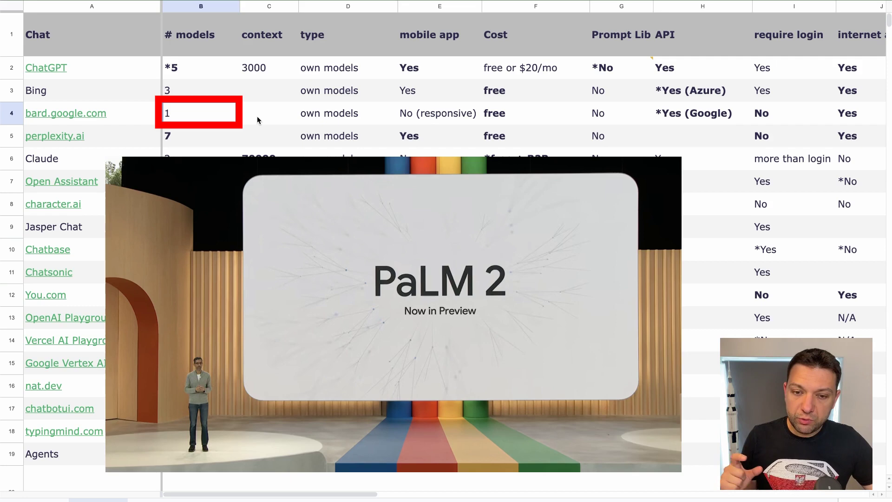
key(shift+space)
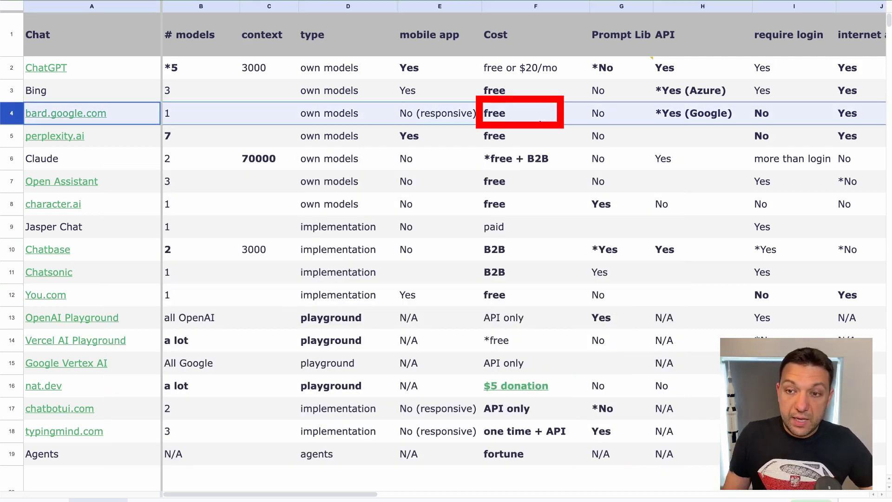
click(531, 70)
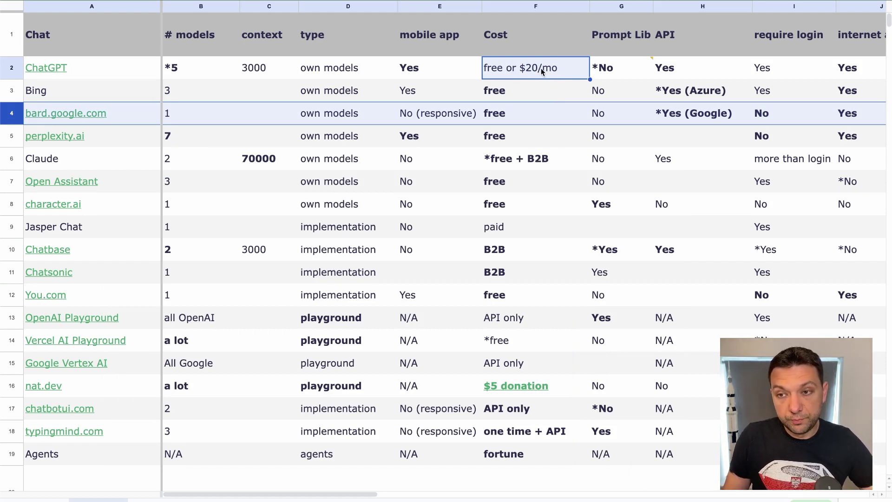
key(Return)
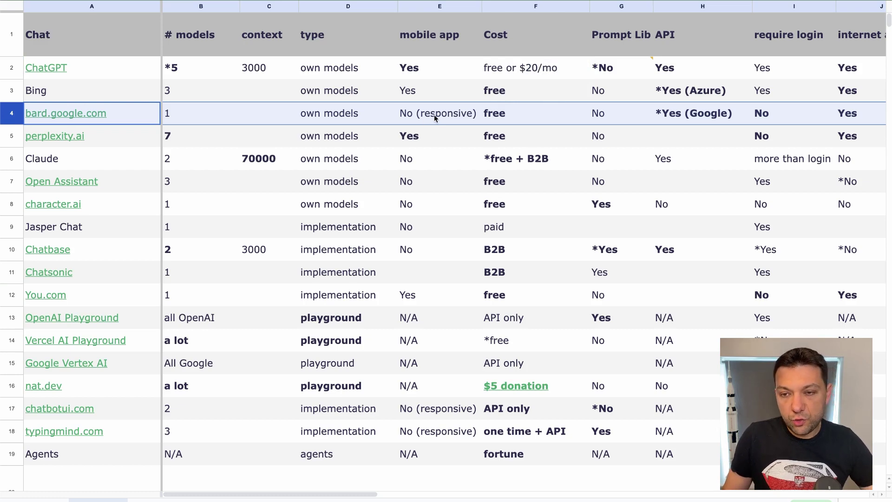
Step: Compare the internet access entries, then show Perplexity's search focus options
scroll(434, 114, right, 5)
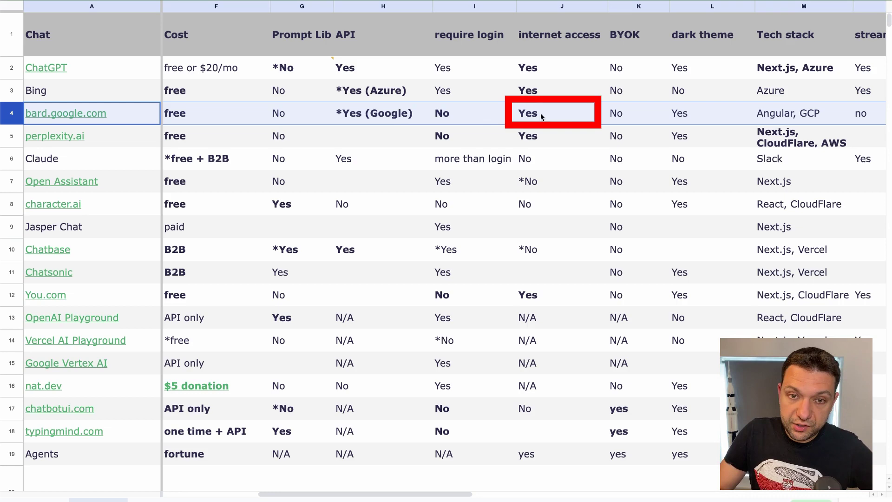
click(537, 69)
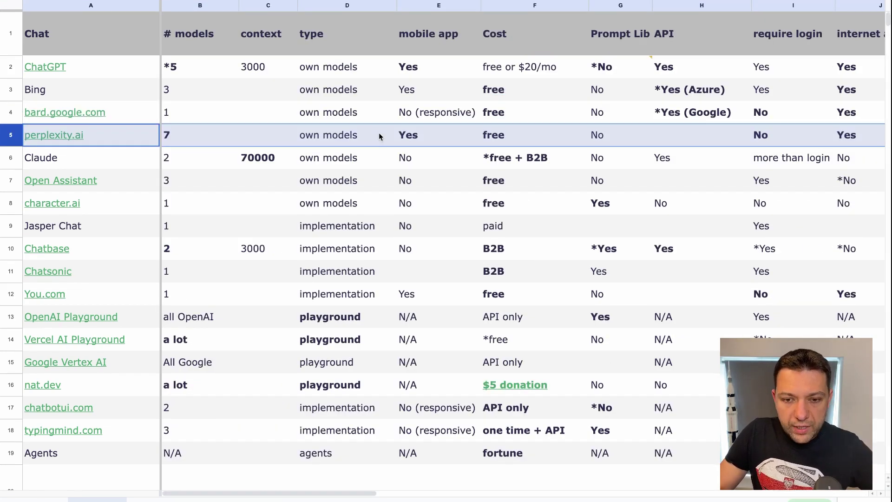
mouse_move(90, 140)
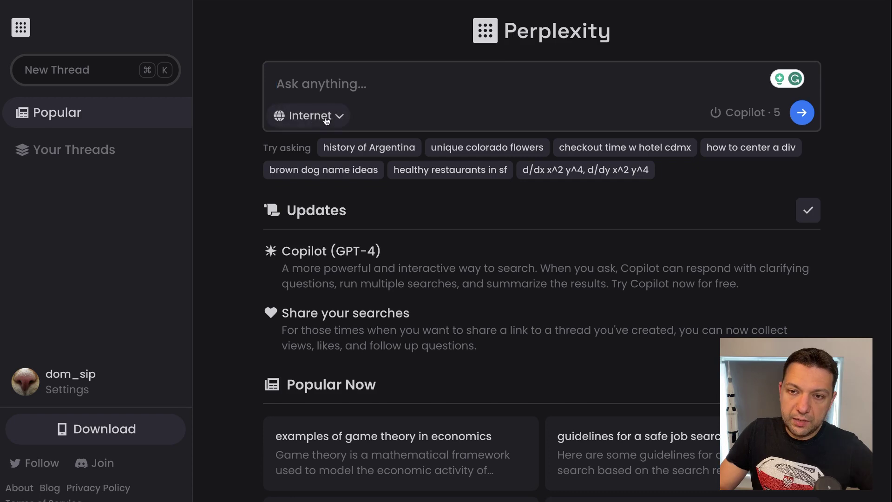
click(310, 115)
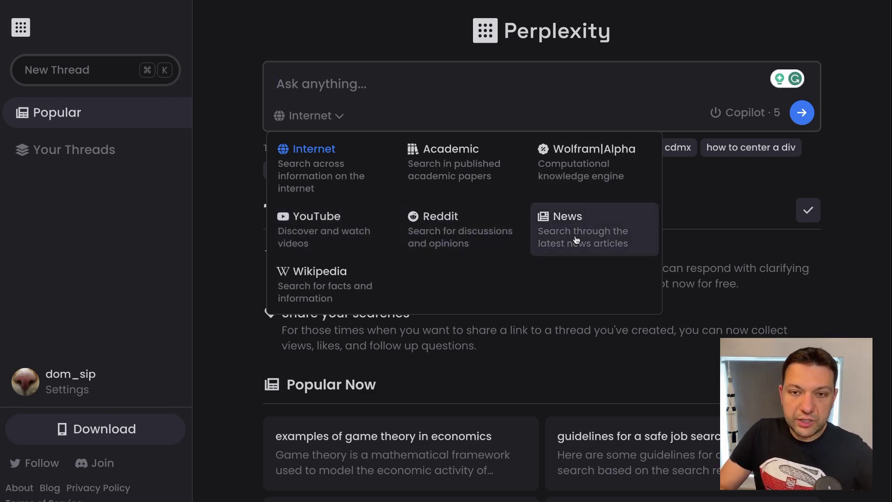
Step: Ask Perplexity 'list me 10 chatgpt alternatives' with Copilot on and scroll the answer
click(501, 110)
text(list me 10 chatgpt alternatives)
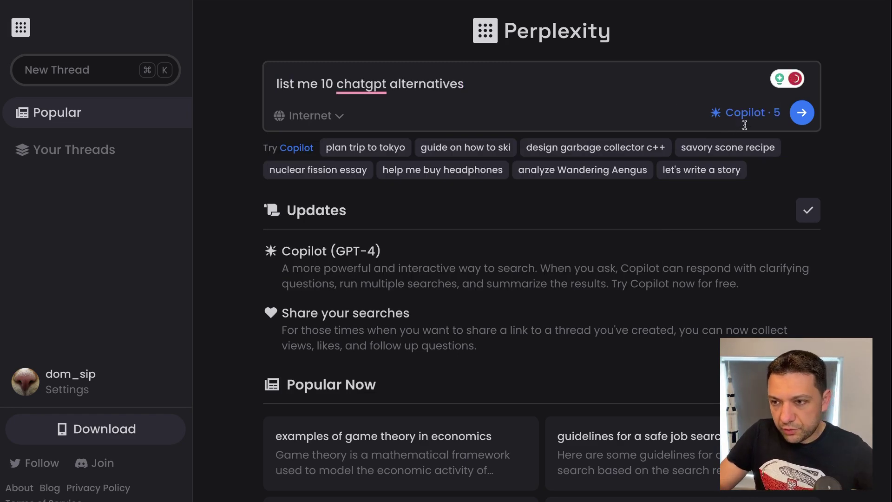
click(748, 116)
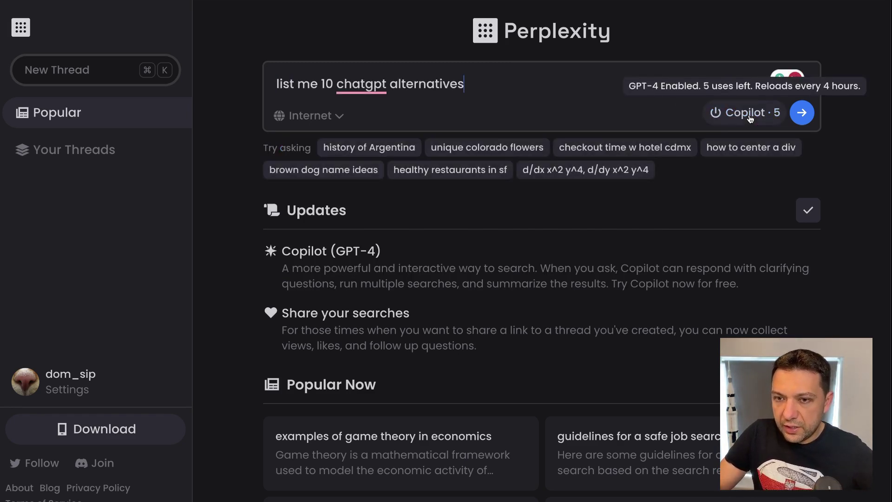
click(749, 114)
key(Return)
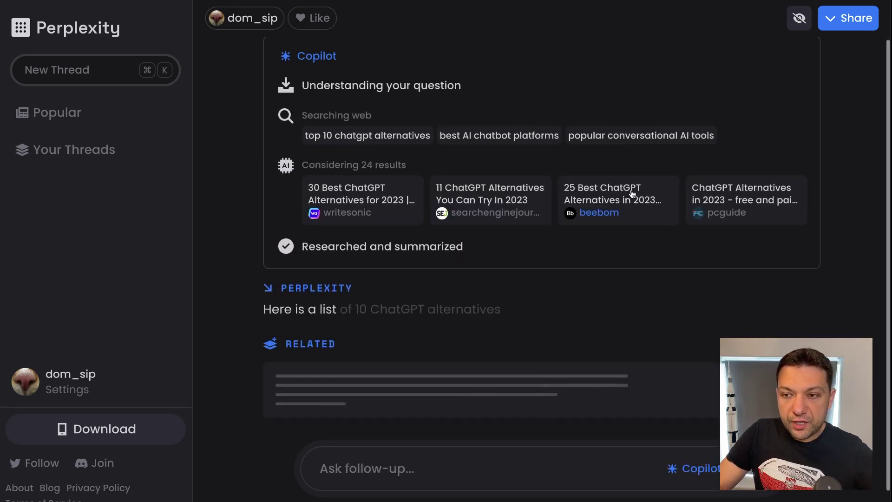
scroll(622, 177, up, 1)
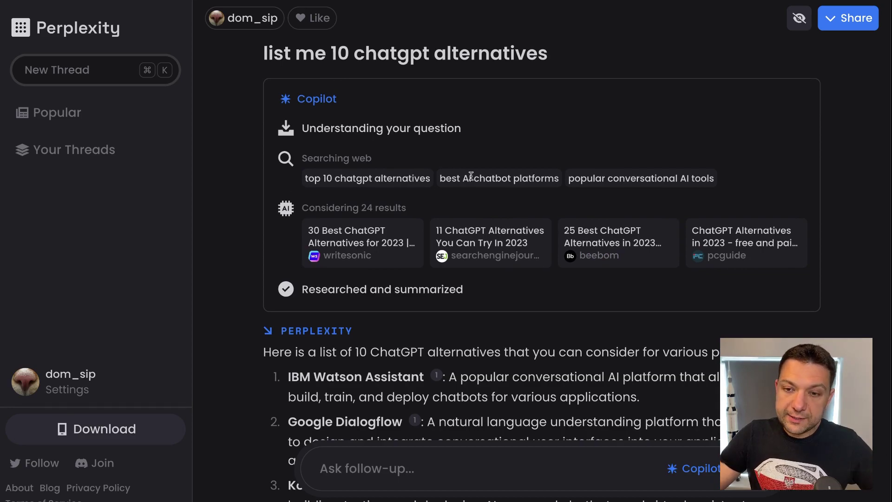
scroll(467, 176, down, 5)
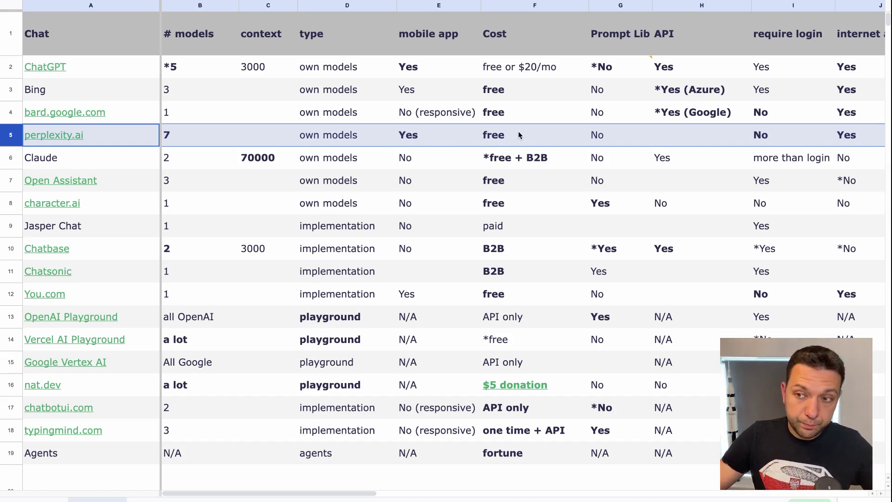
scroll(518, 131, right, 5)
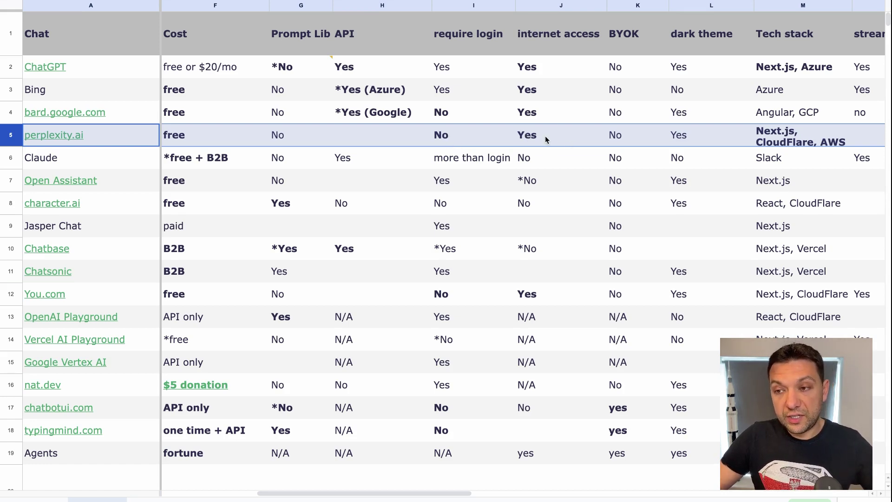
scroll(545, 136, left, 5)
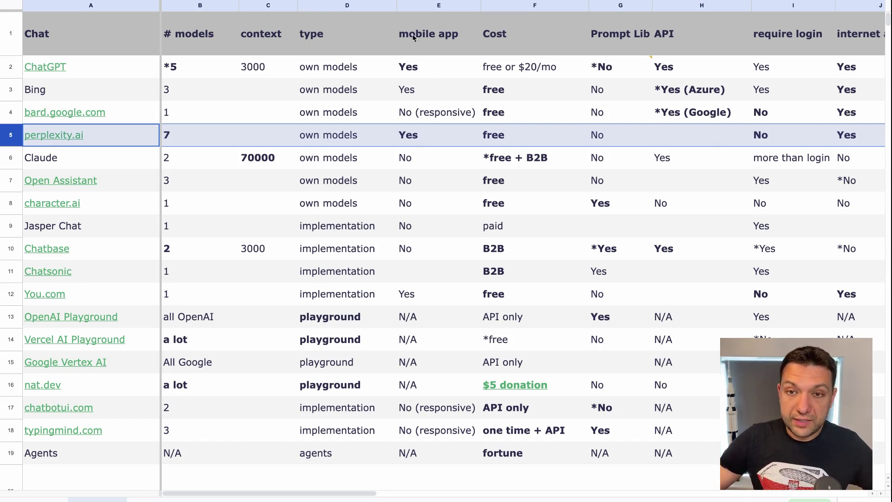
click(539, 68)
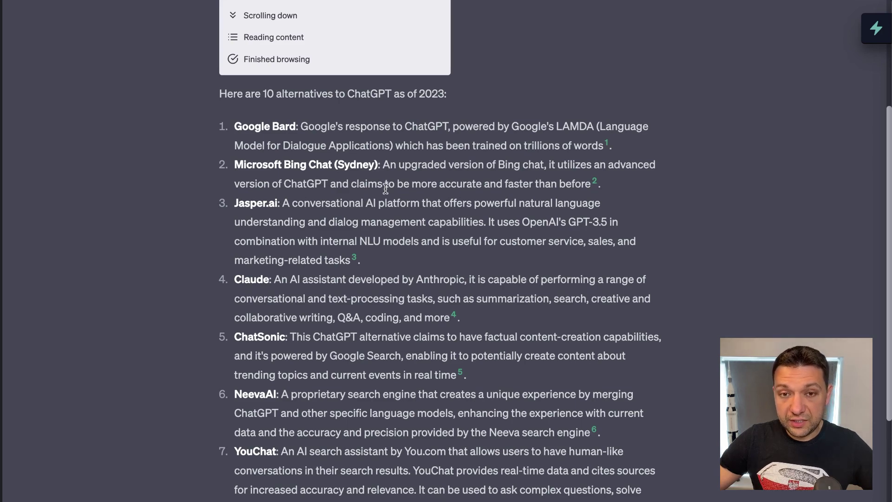
Step: Scroll ChatGPT's alternatives list, highlighting Google Bard and Character.AI, then return to the top
scroll(385, 188, down, 1)
scroll(385, 188, down, 1)
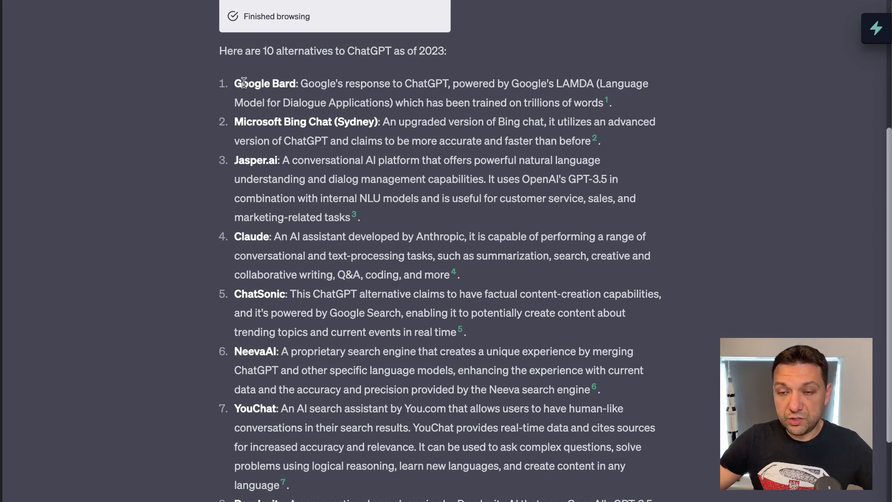
drag(232, 84, 294, 84)
click(274, 124)
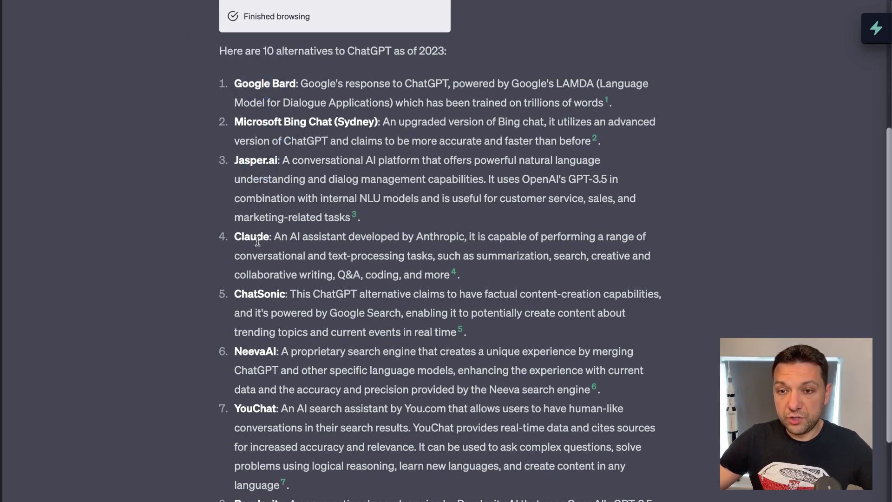
scroll(329, 496, down, 1)
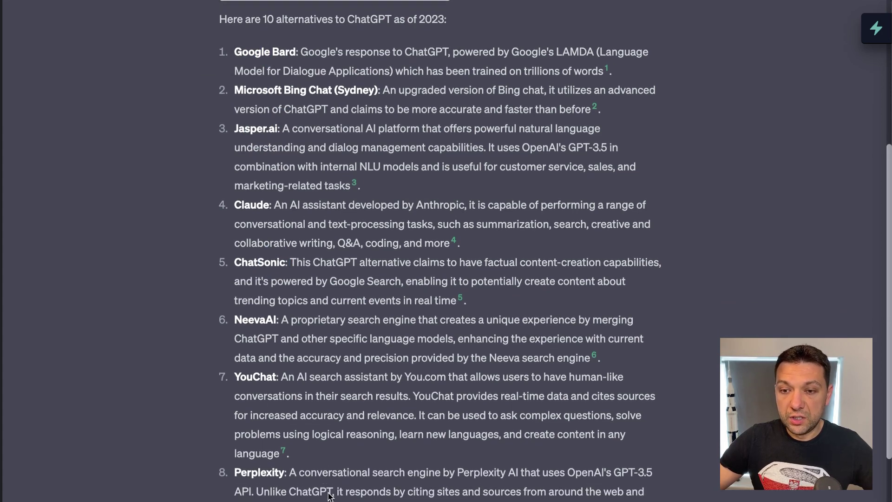
scroll(260, 386, down, 4)
click(278, 402)
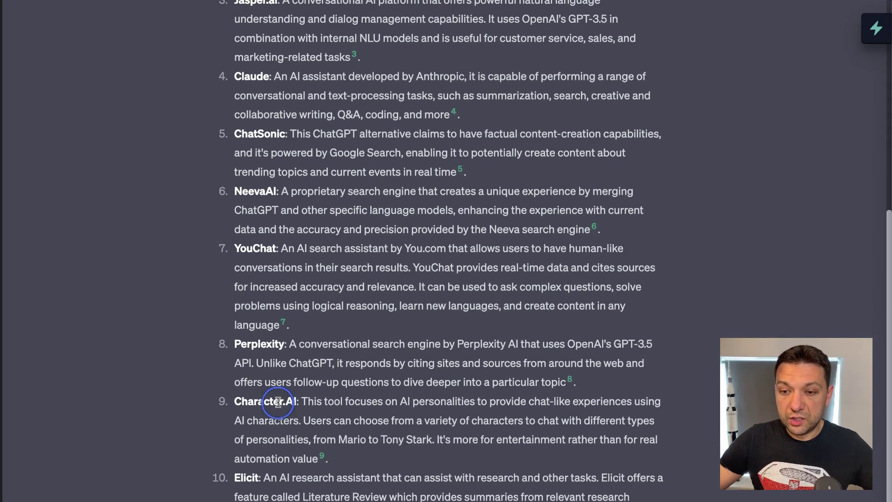
scroll(284, 470, up, 6)
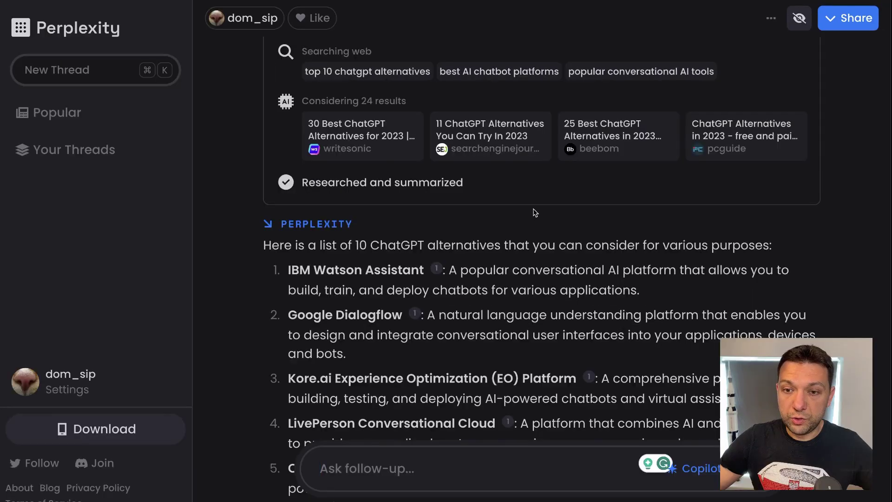
scroll(534, 212, down, 3)
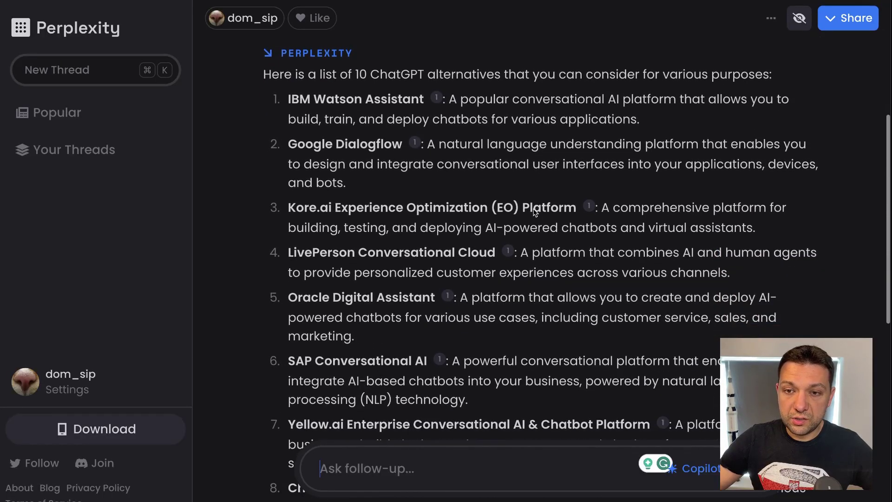
scroll(534, 211, down, 2)
drag(288, 175, 494, 175)
scroll(371, 297, down, 1)
click(376, 232)
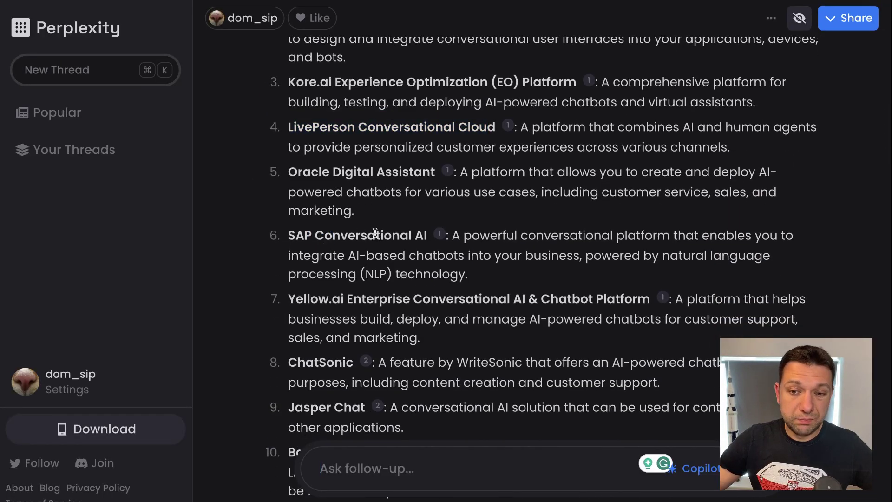
double_click(349, 299)
scroll(350, 304, down, 2)
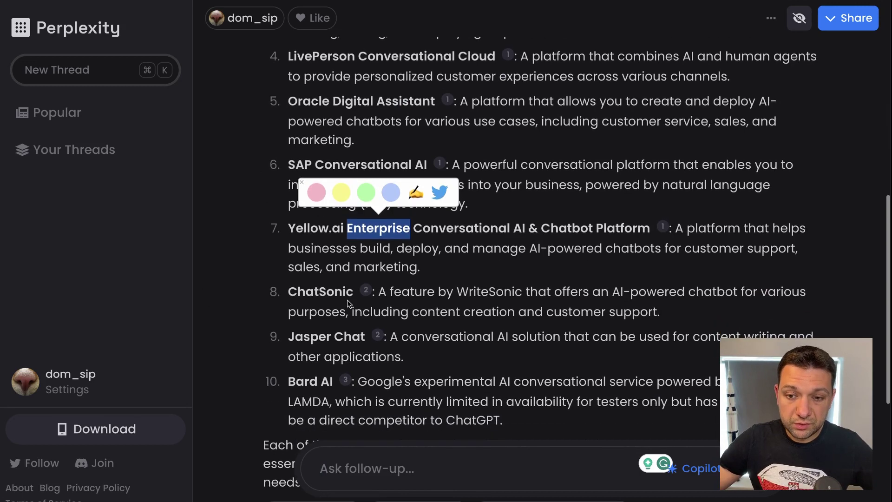
scroll(350, 305, up, 1)
click(312, 354)
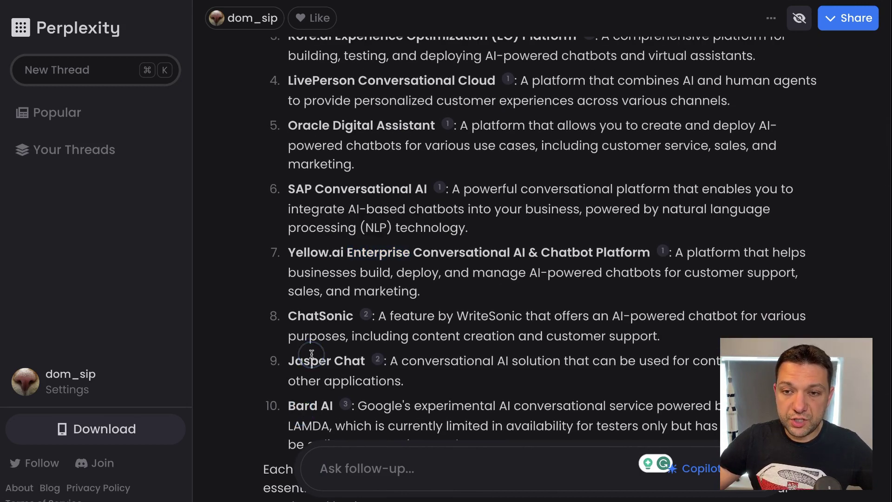
scroll(311, 354, up, 8)
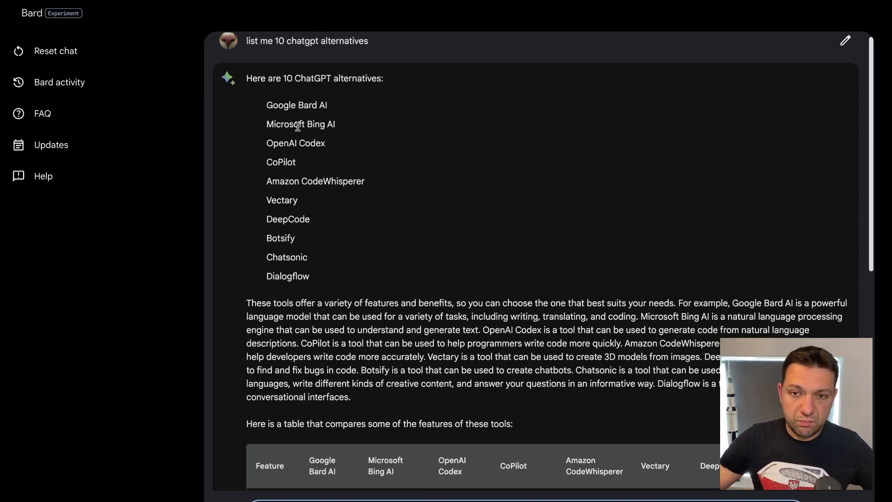
drag(330, 105, 246, 77)
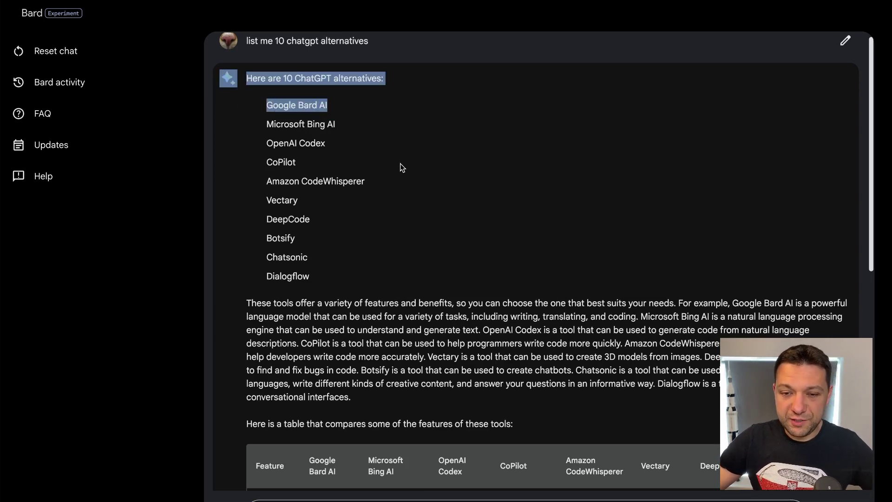
click(433, 148)
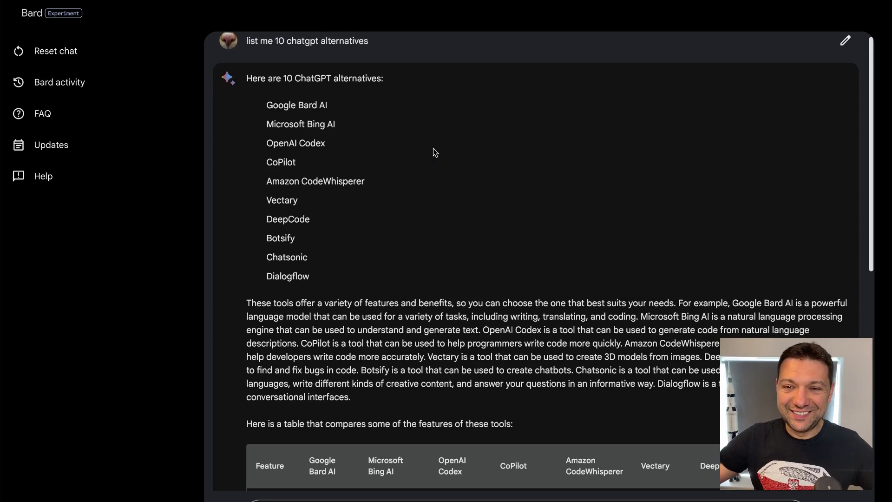
triple_click(330, 151)
triple_click(254, 168)
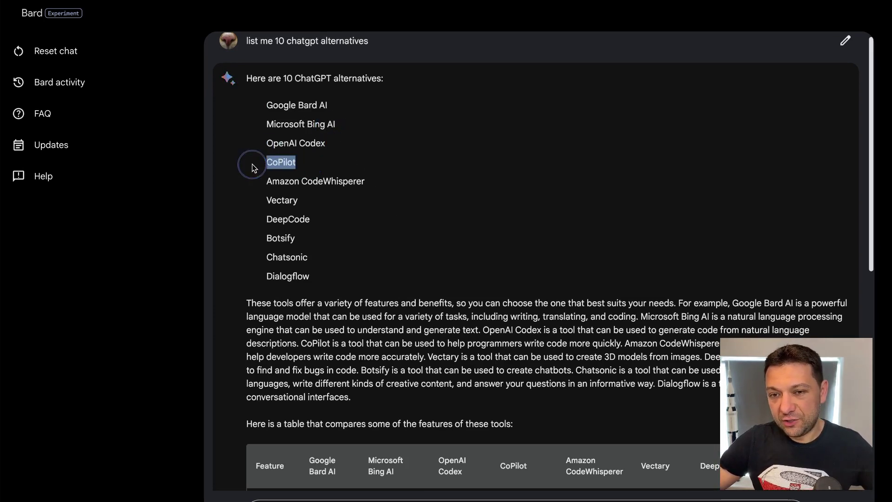
click(378, 173)
drag(366, 182, 258, 176)
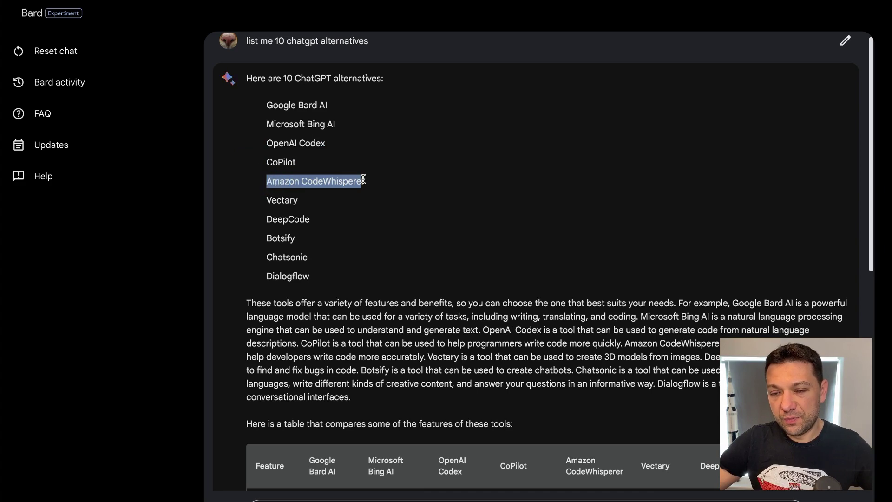
drag(374, 181, 244, 77)
click(296, 202)
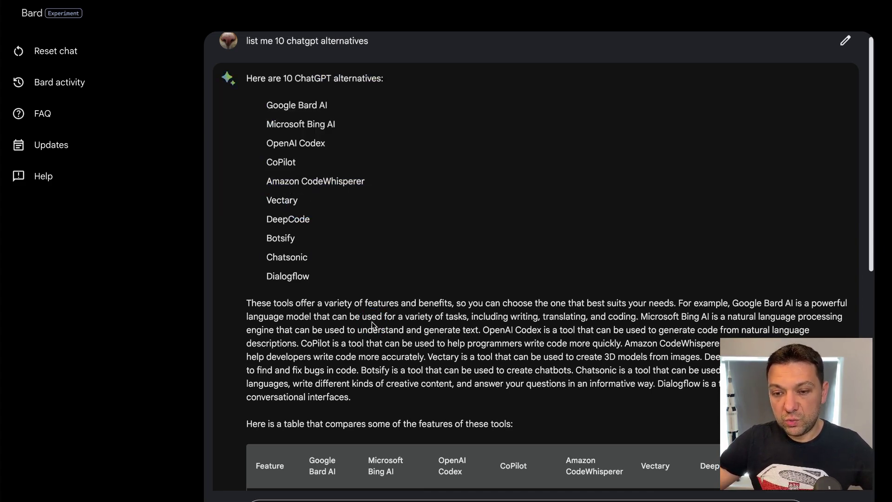
scroll(372, 321, down, 2)
scroll(372, 322, down, 7)
scroll(495, 297, up, 2)
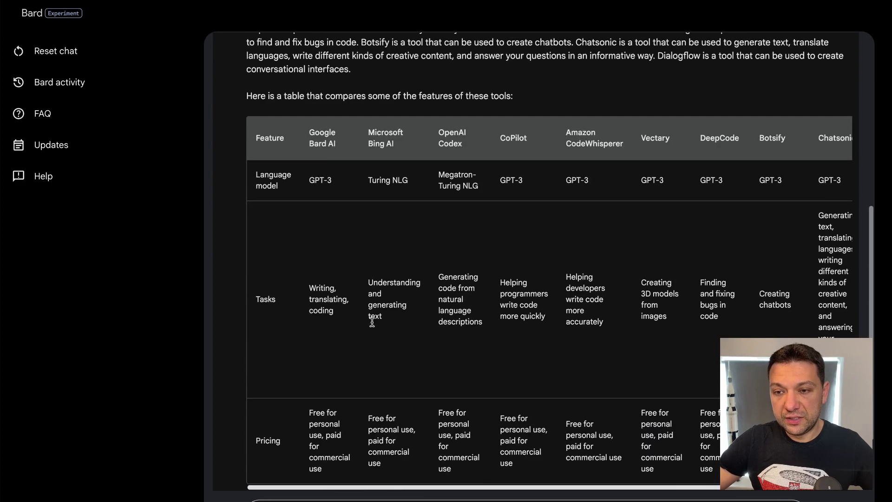
scroll(496, 297, down, 1)
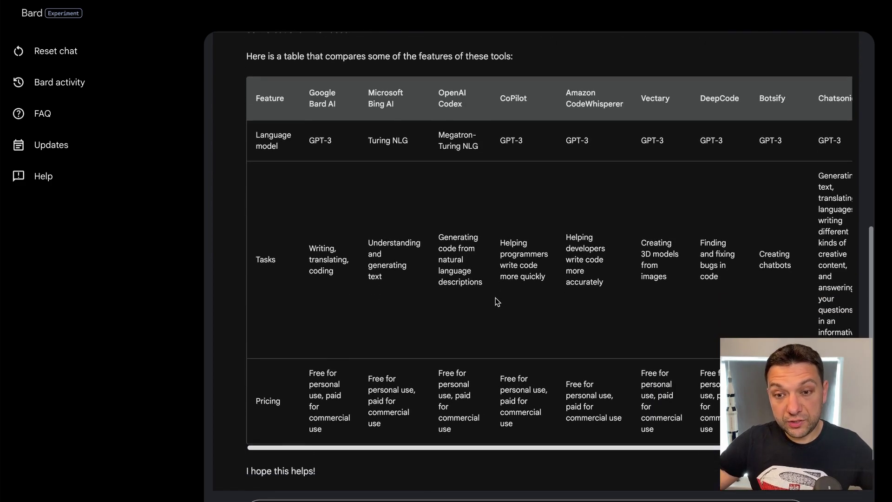
scroll(444, 253, down, 1)
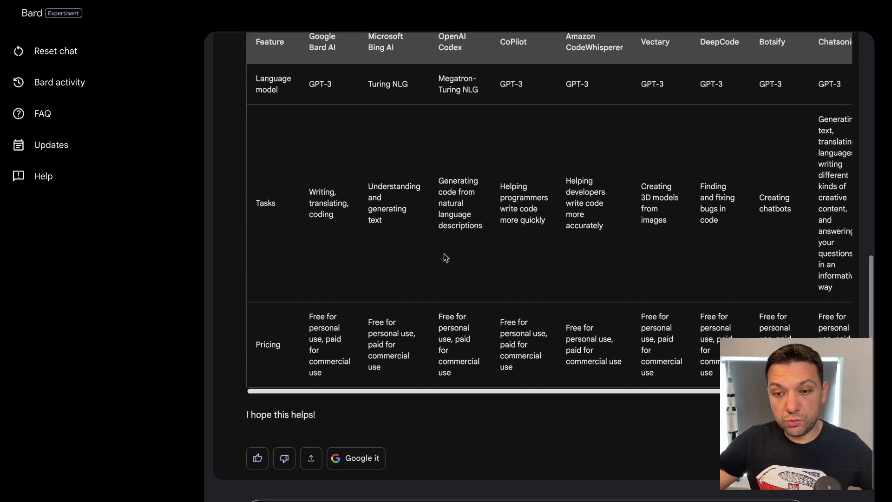
click(313, 466)
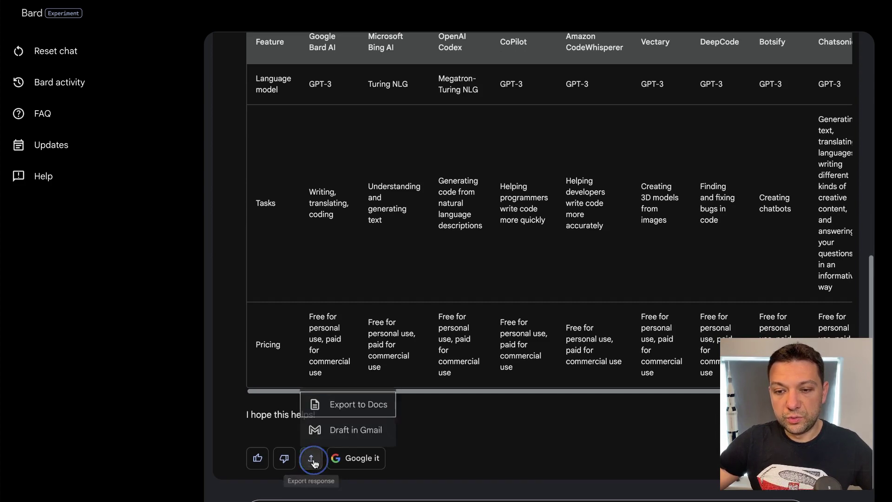
click(372, 400)
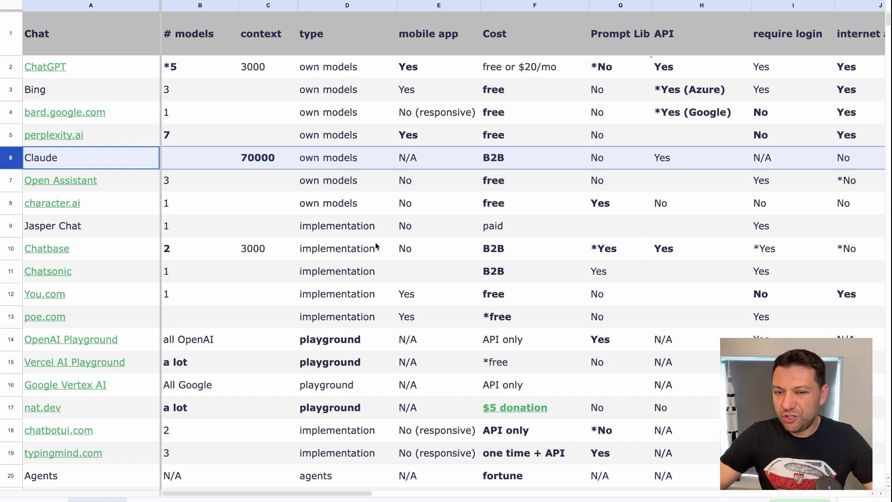
scroll(360, 144, right, 10)
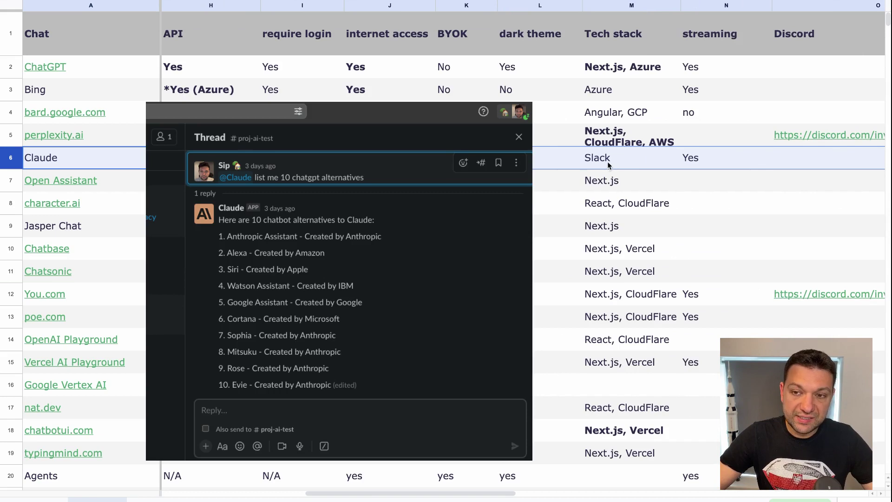
scroll(607, 161, left, 10)
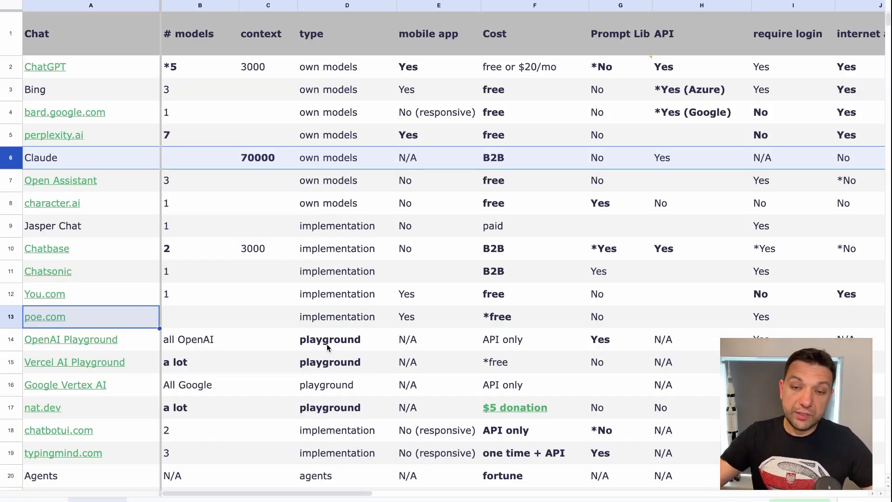
key(Return)
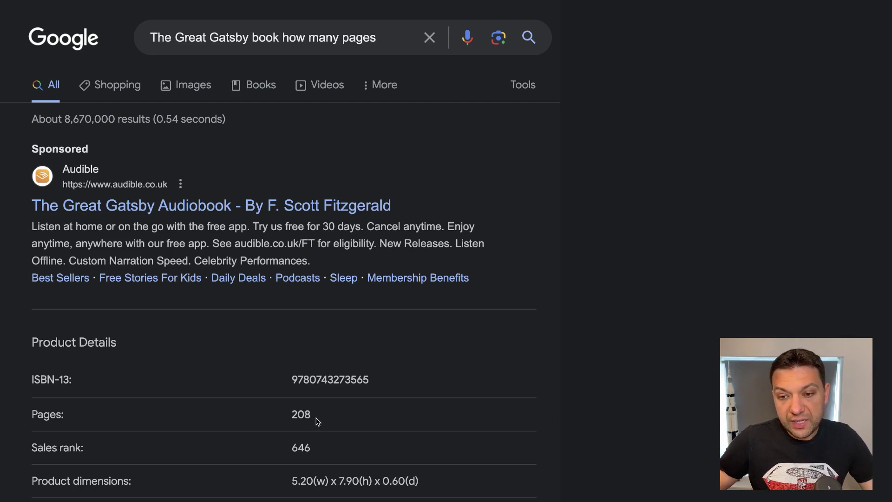
Step: Select the 208 page count in the Google results for The Great Gatsby
click(316, 417)
drag(316, 417, 269, 416)
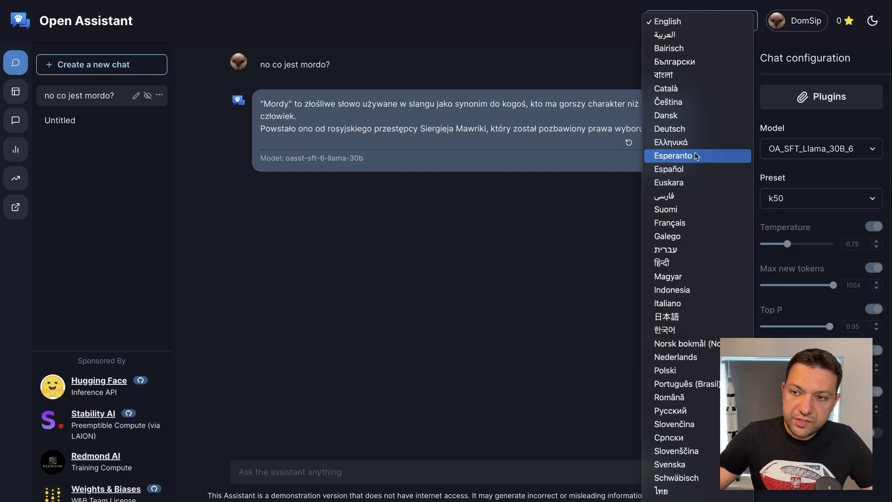
Step: Dismiss the language choices and check the chat model list without changing the model
scroll(697, 156, down, 1)
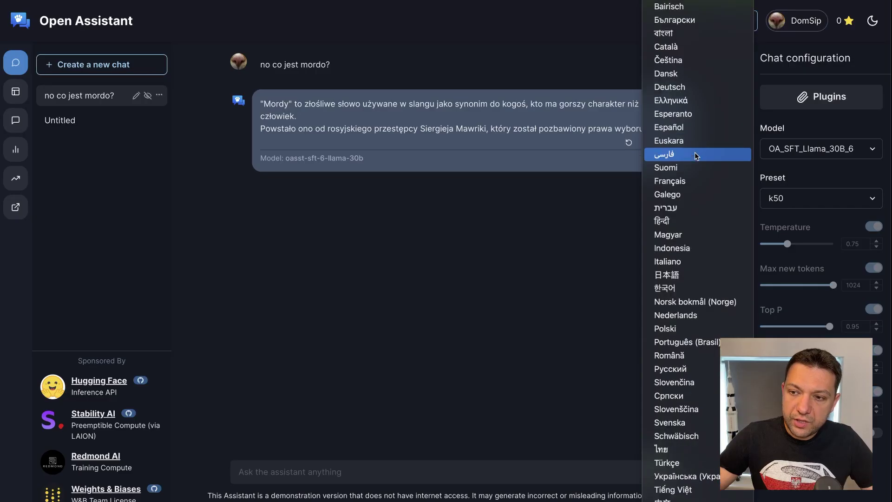
click(554, 147)
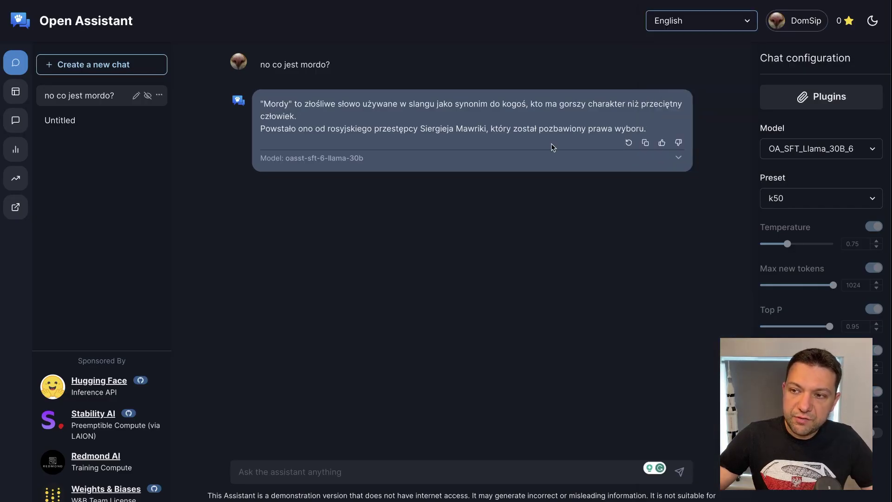
click(815, 149)
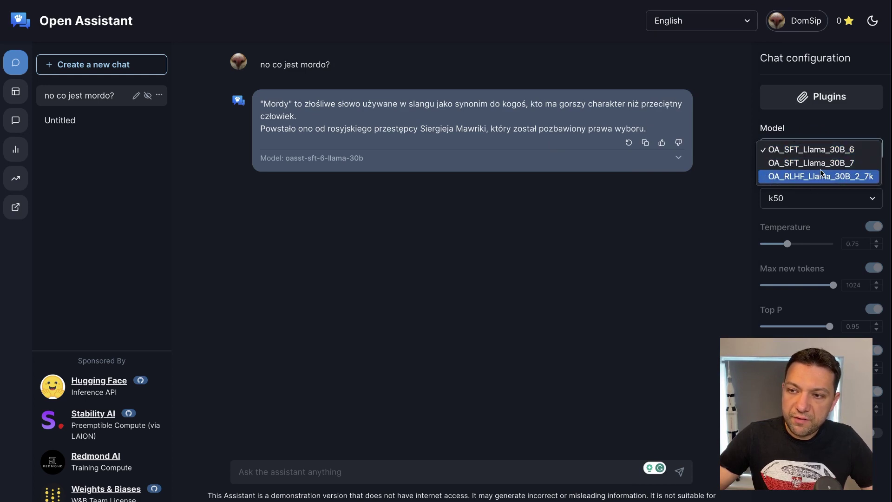
click(632, 218)
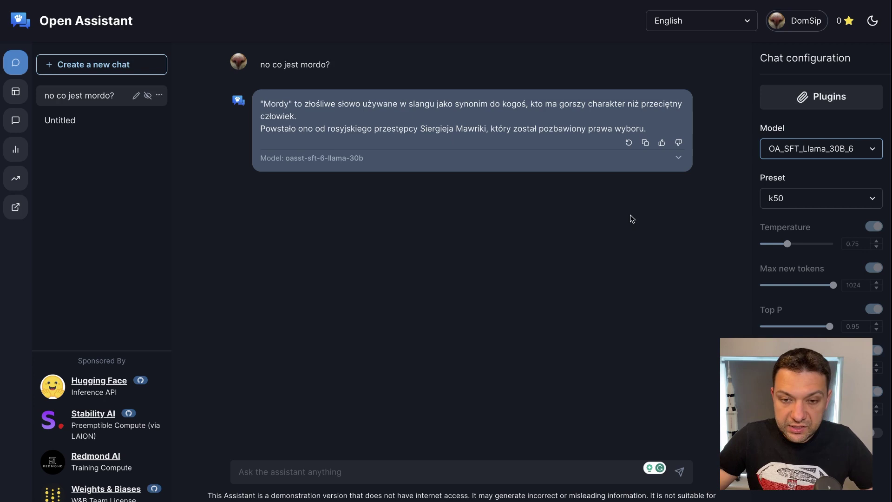
Step: Open the Open Assistant dashboard and scroll through its data-collection tasks
click(16, 91)
scroll(437, 279, down, 2)
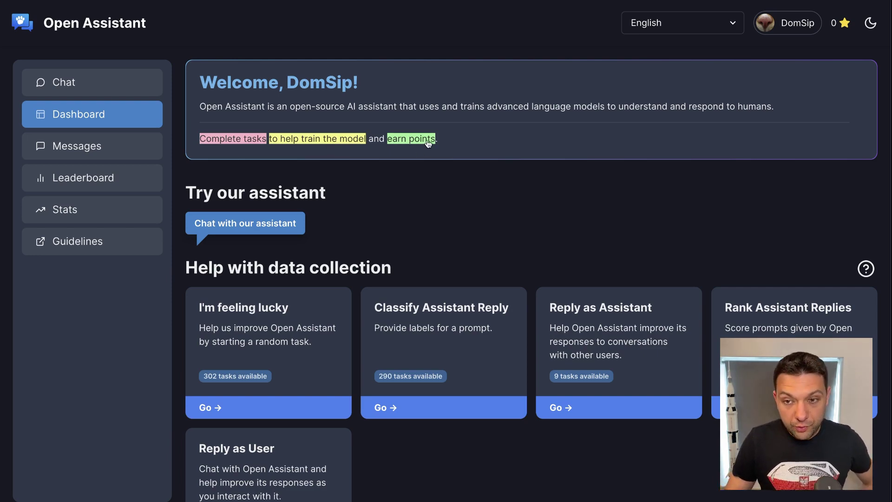
scroll(506, 237, down, 12)
scroll(506, 237, up, 2)
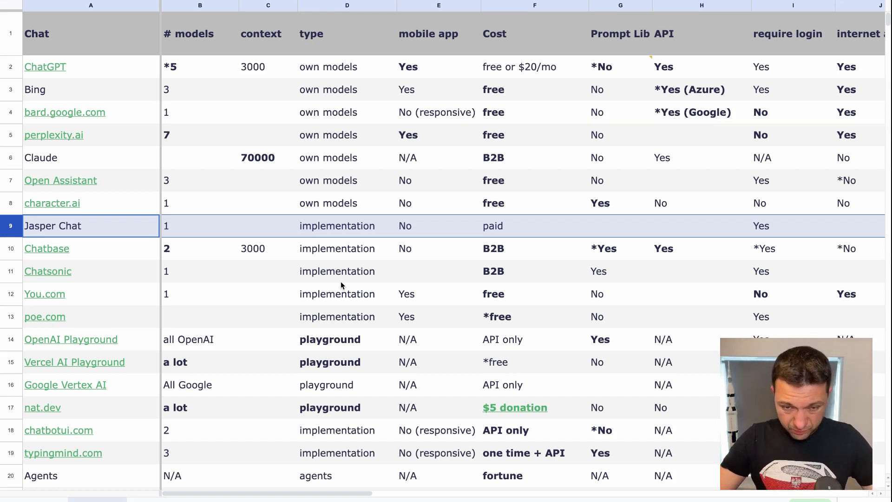
Step: Move down to the Chatbase row (row 10), then select cell F11 in the Chatsonic row
key(Down)
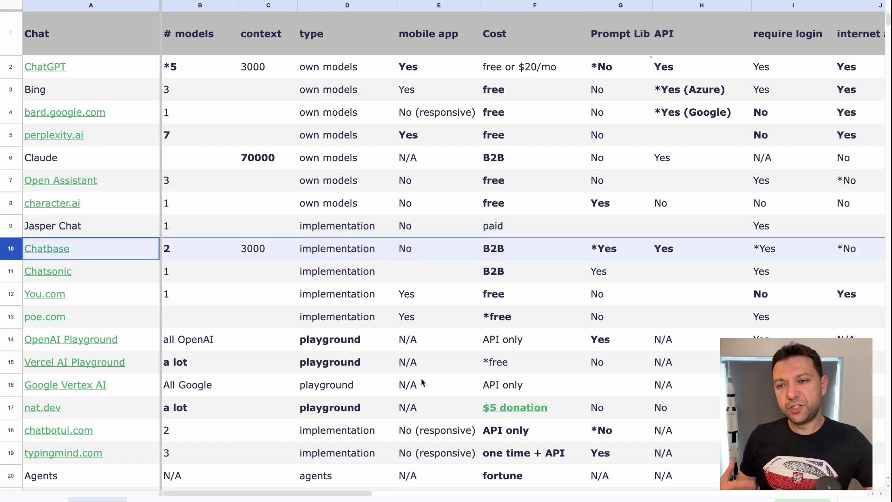
click(534, 274)
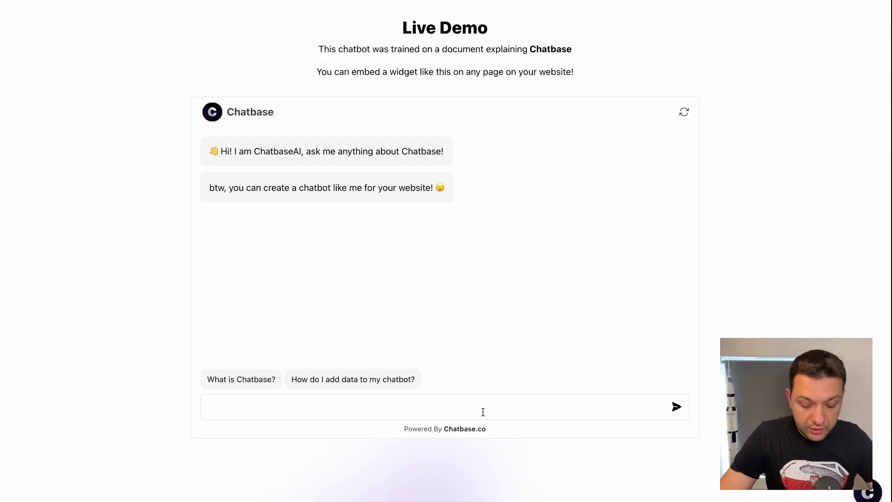
Step: Send 'say hi' to the Chatbase live demo chatbot
text(say hi)
key(Return)
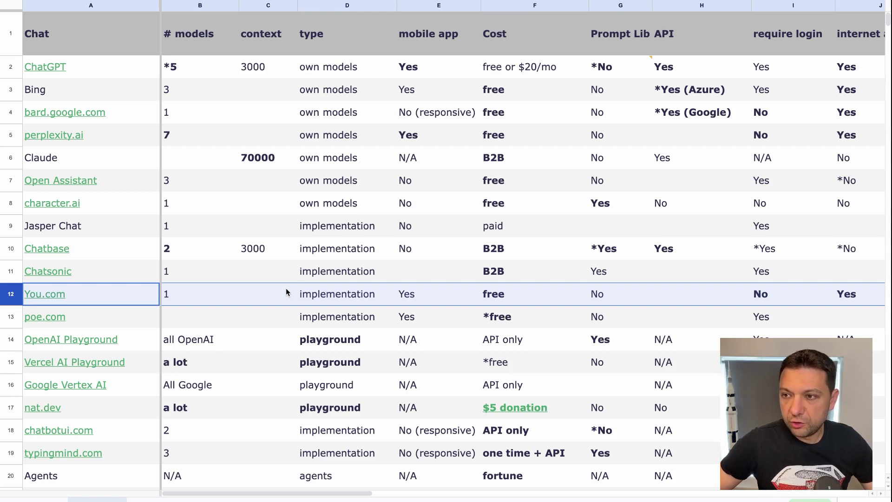
Step: Select the You.com entry in cell A12 and follow its link to the website
click(57, 294)
click(71, 320)
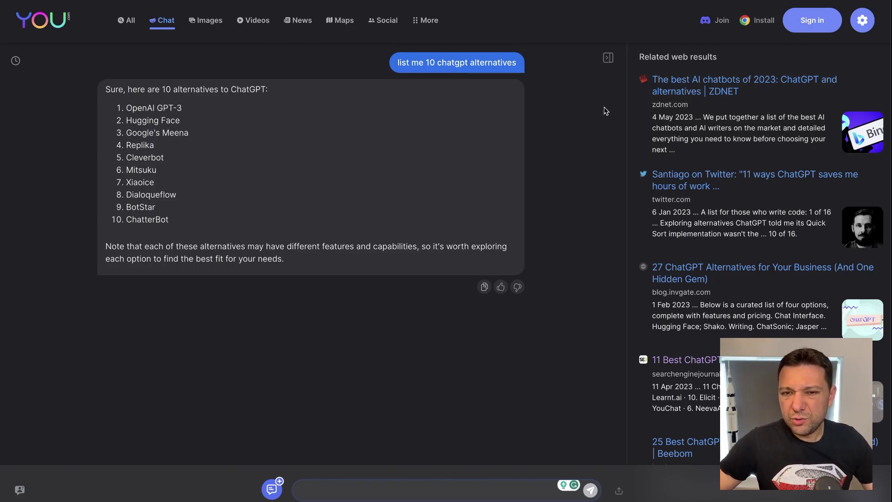
Step: Highlight the reply's numbered list of 10 ChatGPT alternatives, then clear the selection
drag(138, 108, 170, 221)
click(316, 163)
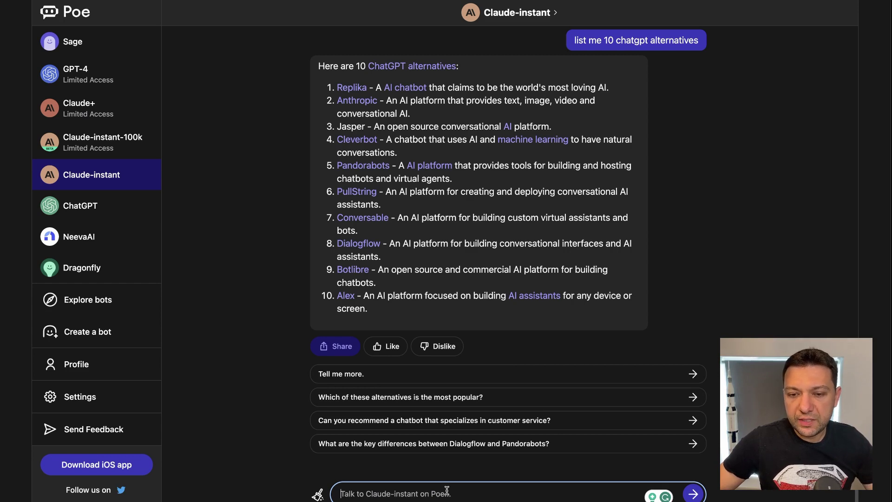
Step: Switch Poe to the Claude-instant-100k bot and try its message box
scroll(443, 302, up, 2)
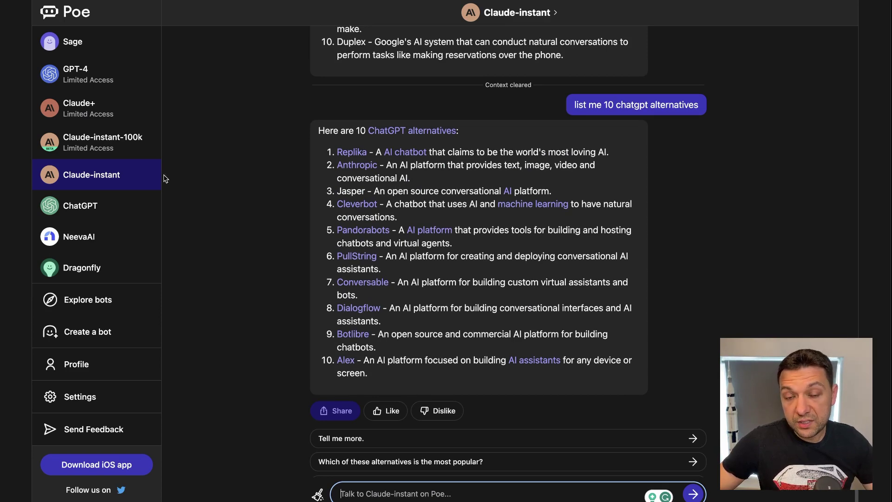
click(135, 144)
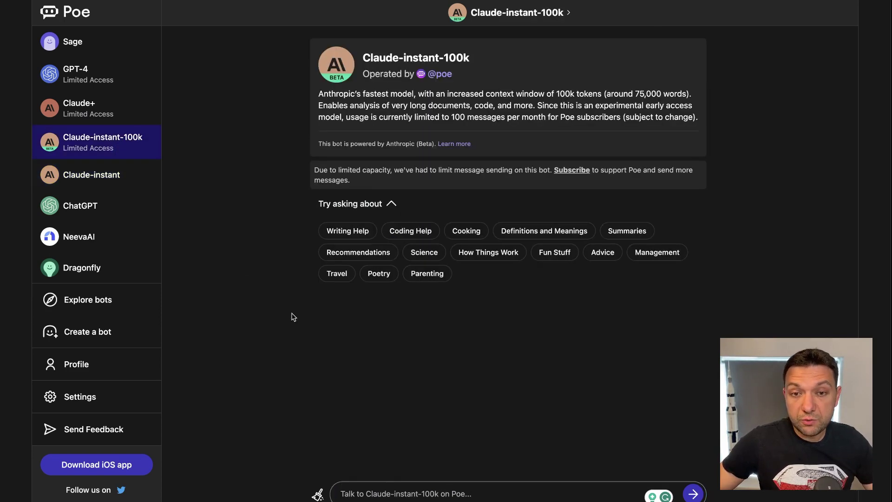
click(418, 492)
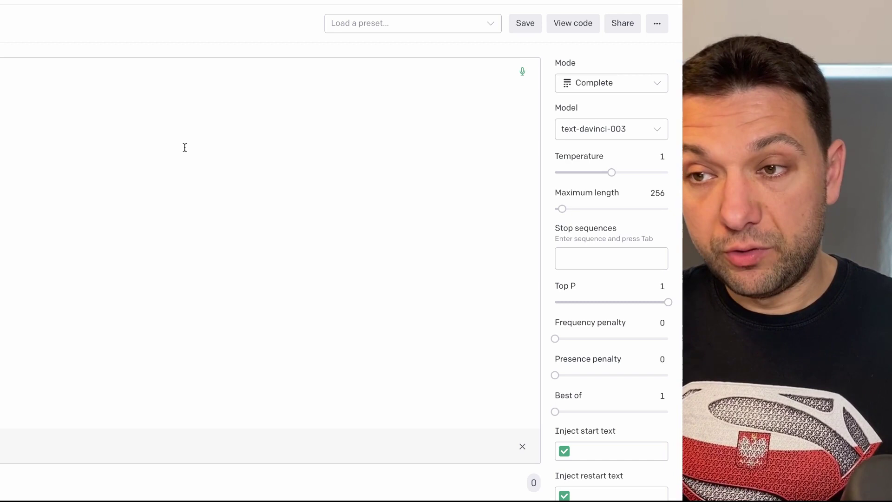
Step: Choose the older davinci model and set the frequency penalty to 0.33
click(591, 128)
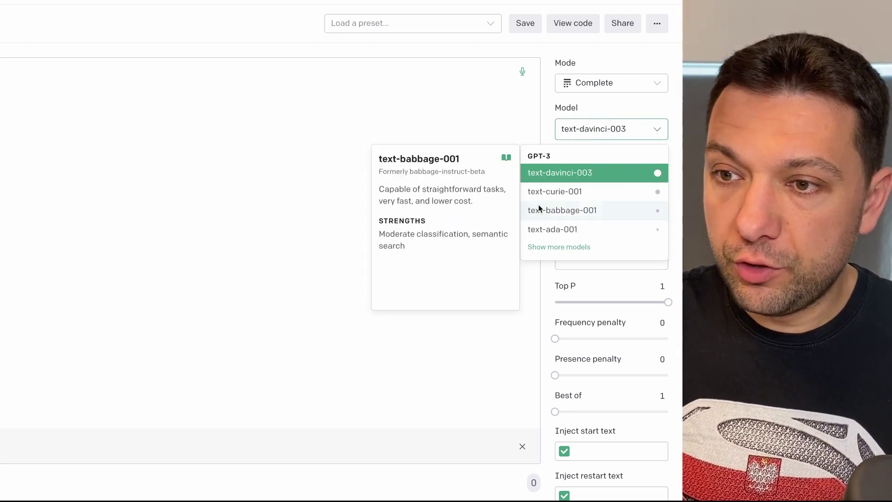
click(561, 246)
click(553, 303)
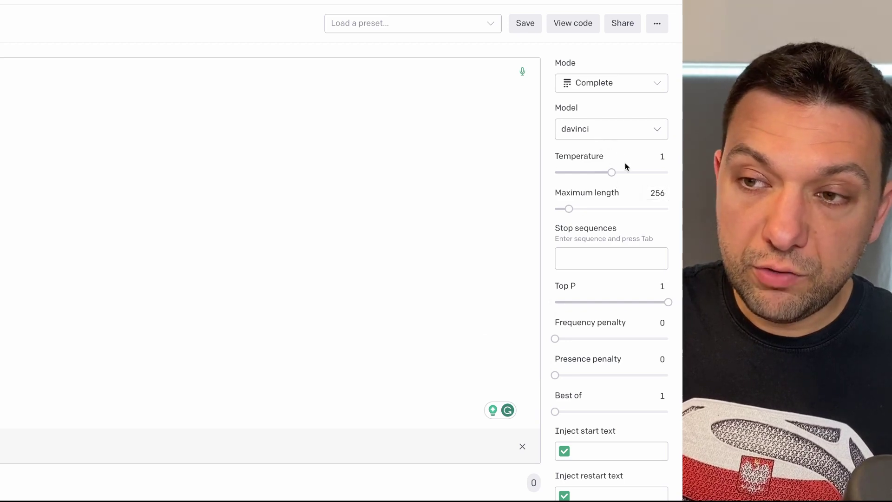
click(575, 338)
drag(575, 341, 574, 340)
Step: Try Chat mode, switch back to Complete mode, and browse the model list
click(604, 83)
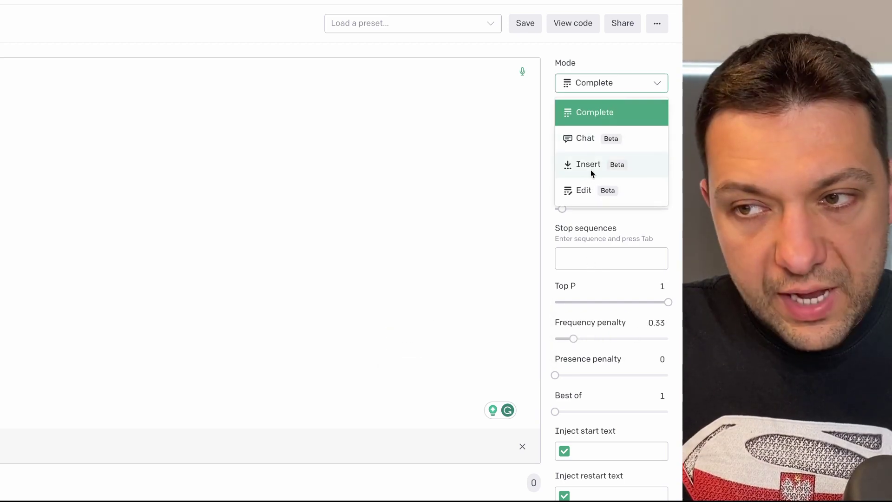
click(609, 150)
click(604, 82)
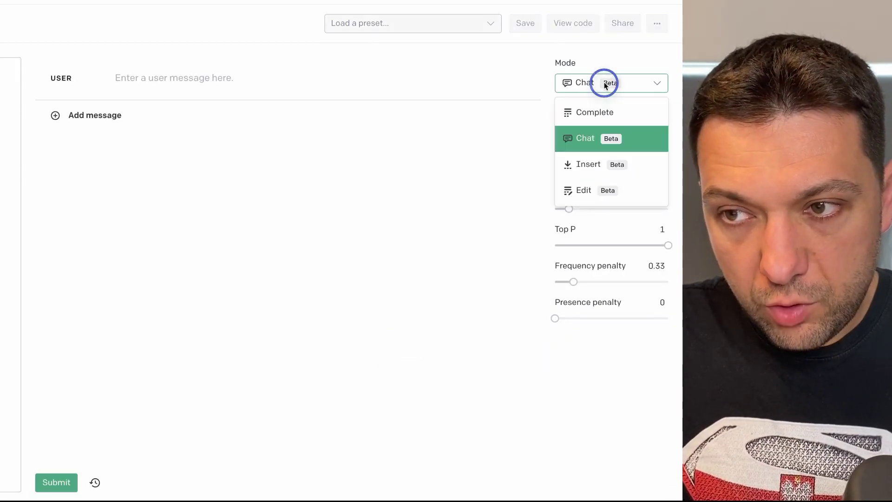
click(605, 114)
click(606, 129)
scroll(588, 191, down, 3)
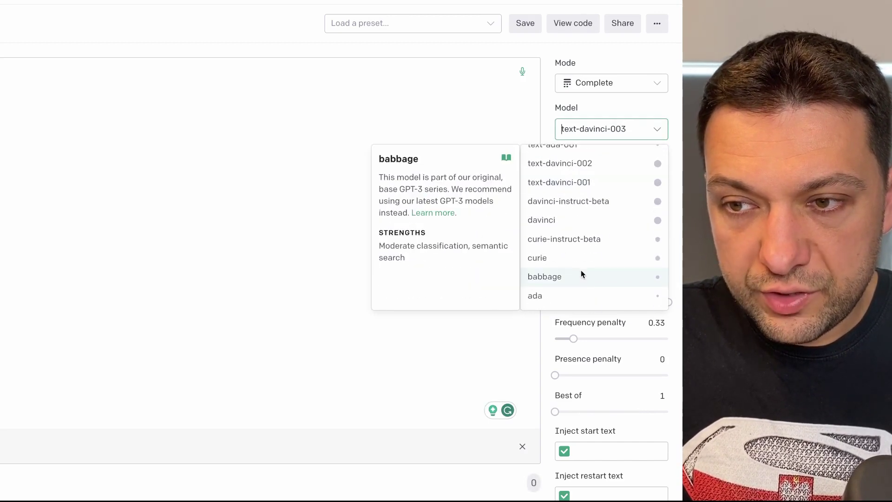
scroll(586, 221, up, 3)
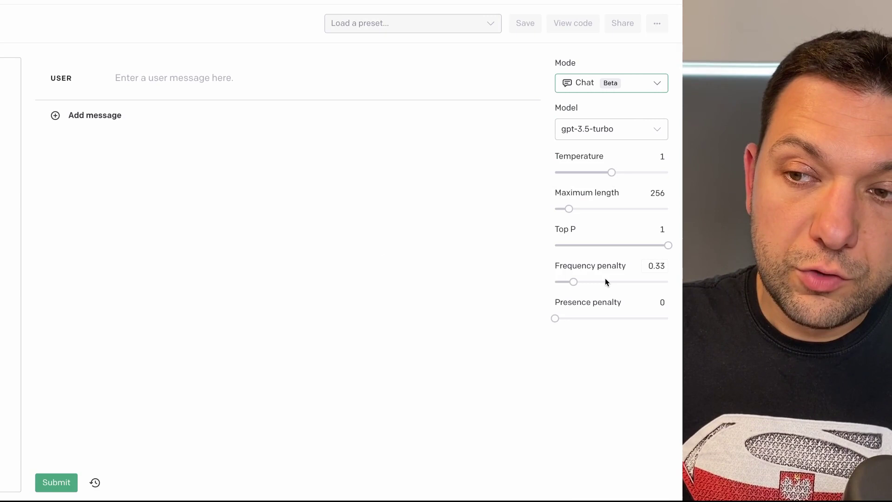
Step: Drag the temperature slider down to 0, then up to its maximum of 2
mouse_move(605, 279)
mouse_move(608, 202)
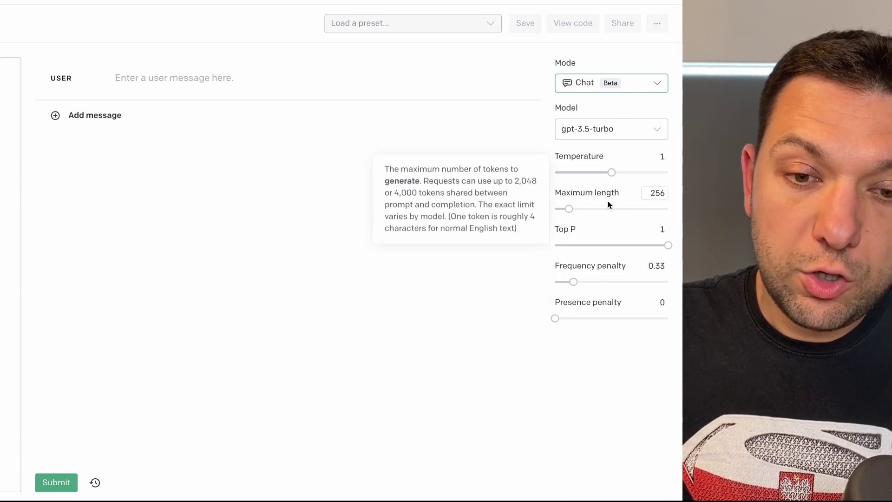
mouse_move(611, 171)
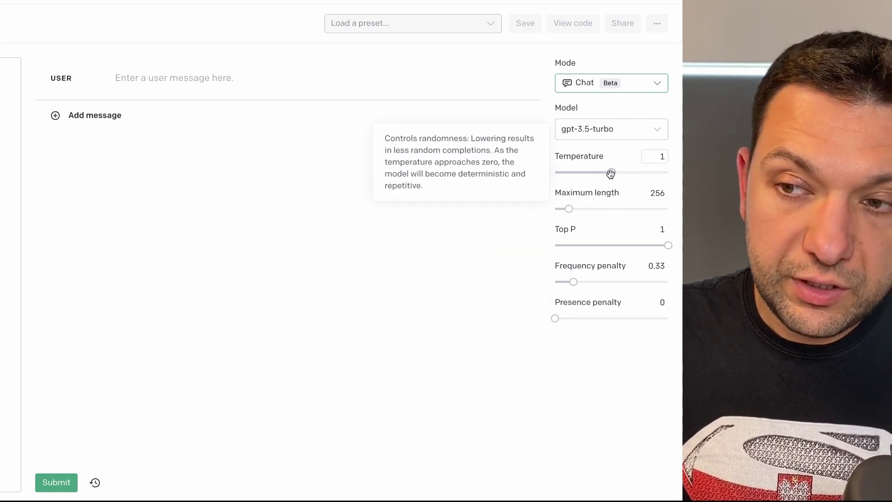
drag(612, 172, 549, 172)
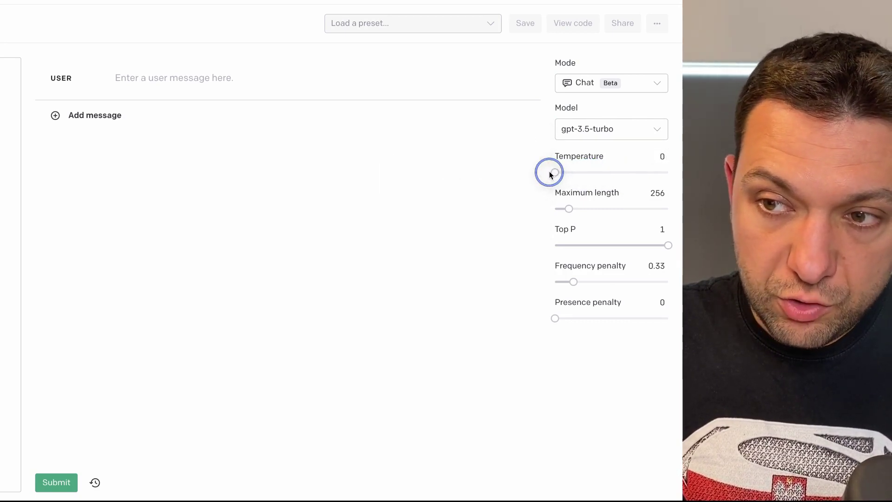
mouse_move(553, 171)
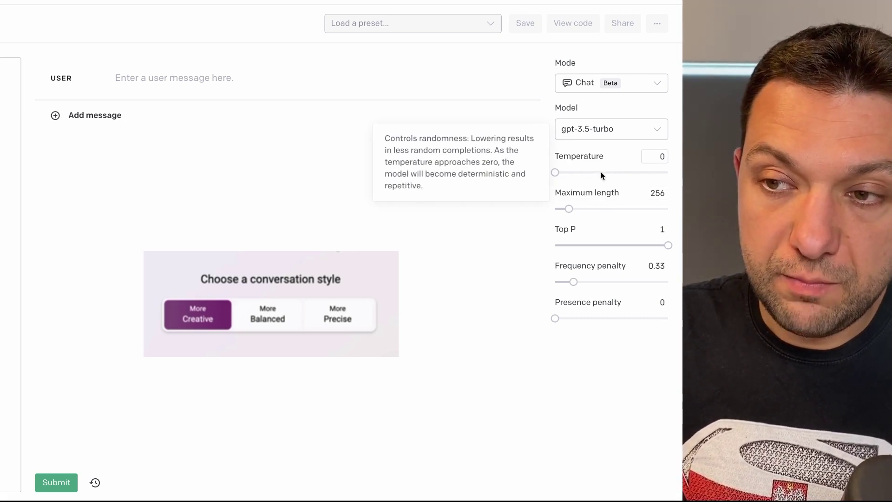
drag(599, 173, 674, 175)
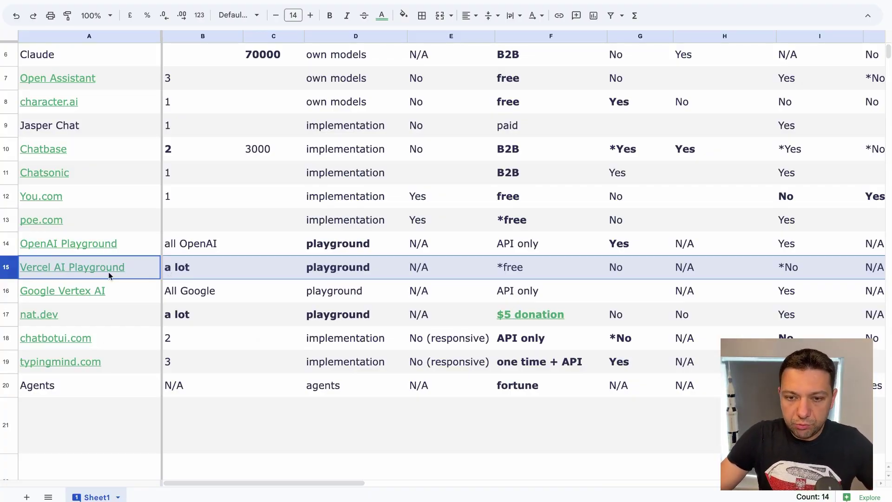
Step: Add a third panel with models Cohere command-medium-nightly, OpenAI gpt-3.5-turbo and Replicate alpaca-7b
mouse_move(129, 275)
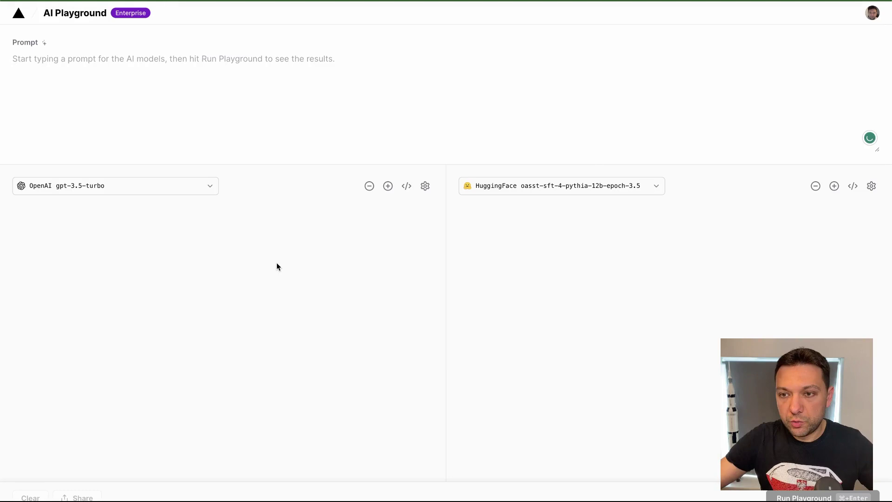
click(834, 186)
click(657, 186)
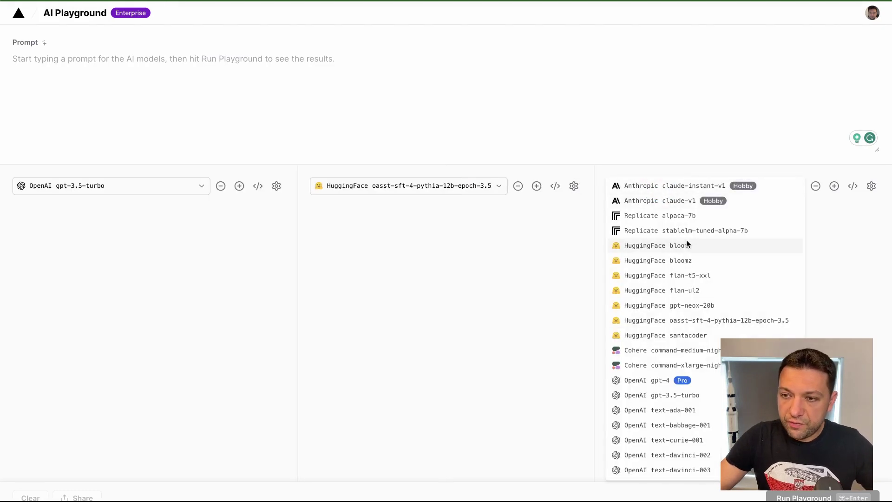
click(667, 219)
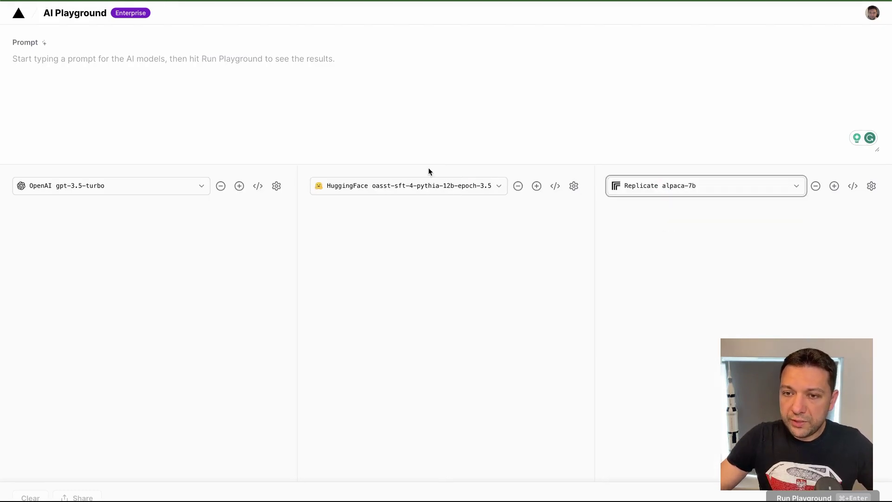
click(409, 185)
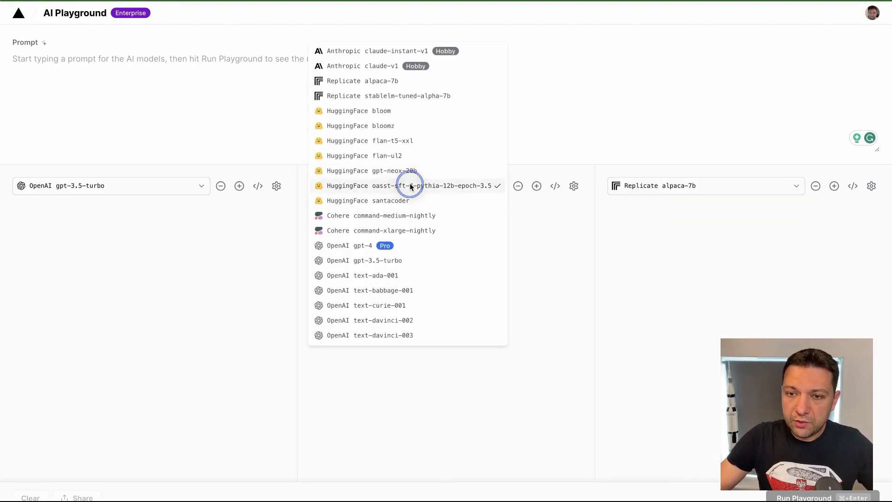
click(387, 262)
click(140, 184)
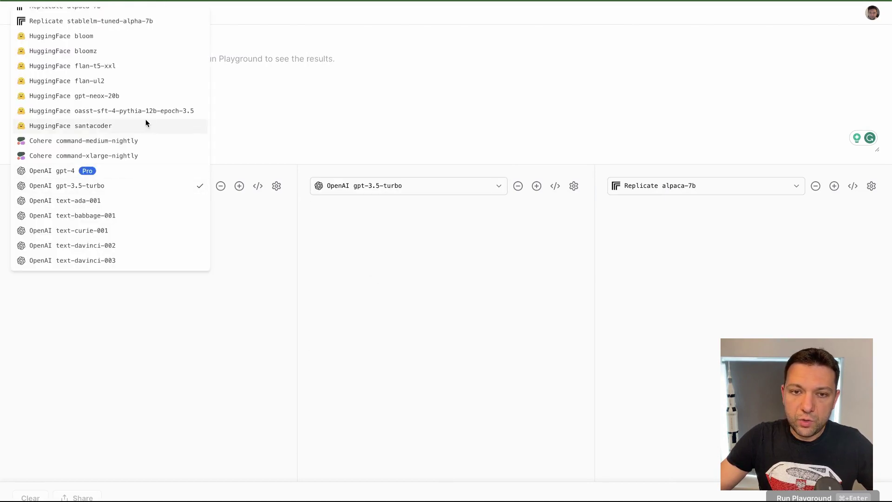
click(124, 144)
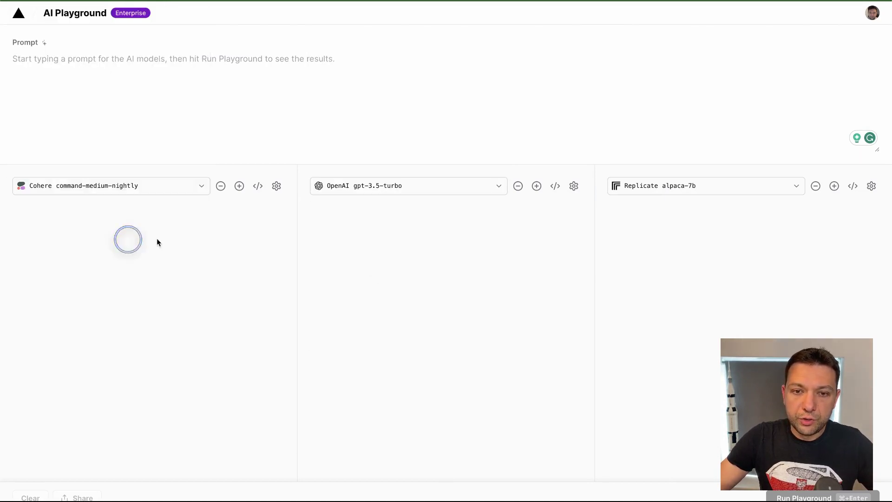
Step: Paste the 'list me 10 chatgpt alternatives' prompt and run it on all three models
click(166, 87)
text(list me 10 chatgpt alternatives)
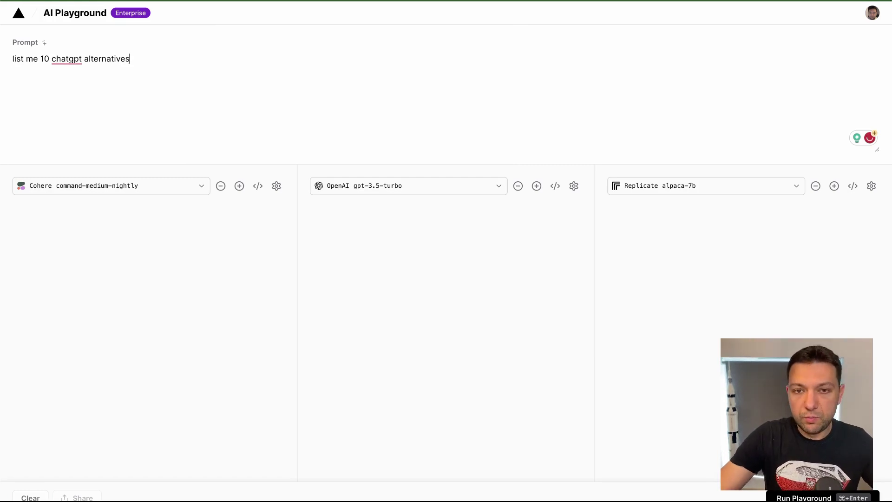
key(super+Return)
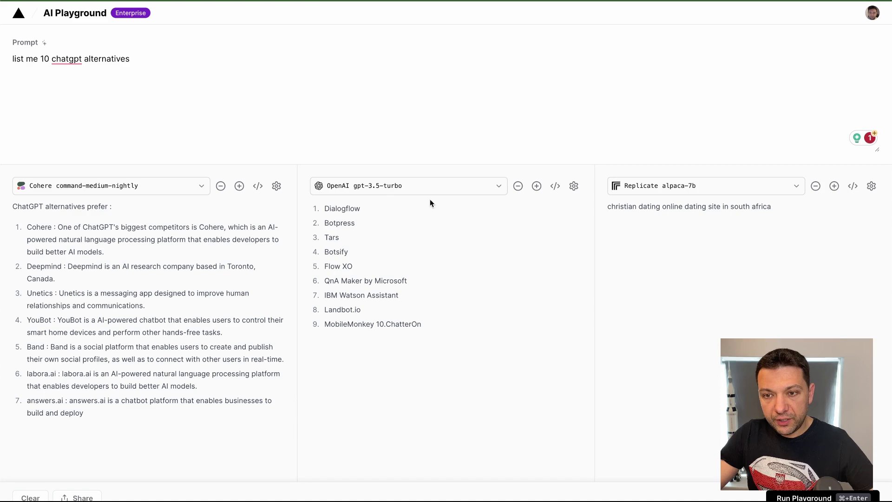
click(402, 192)
Step: Switch the second model to gpt-4 and rerun the prompt on all compared models
click(440, 172)
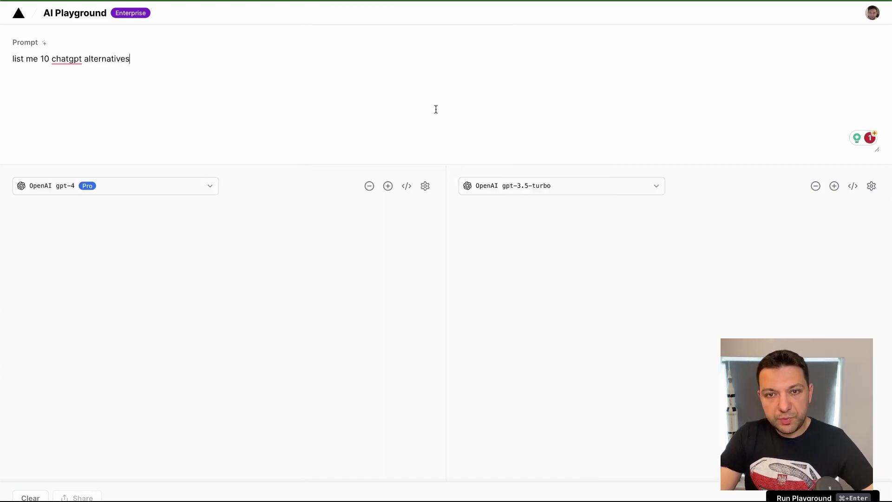
key(super+Return)
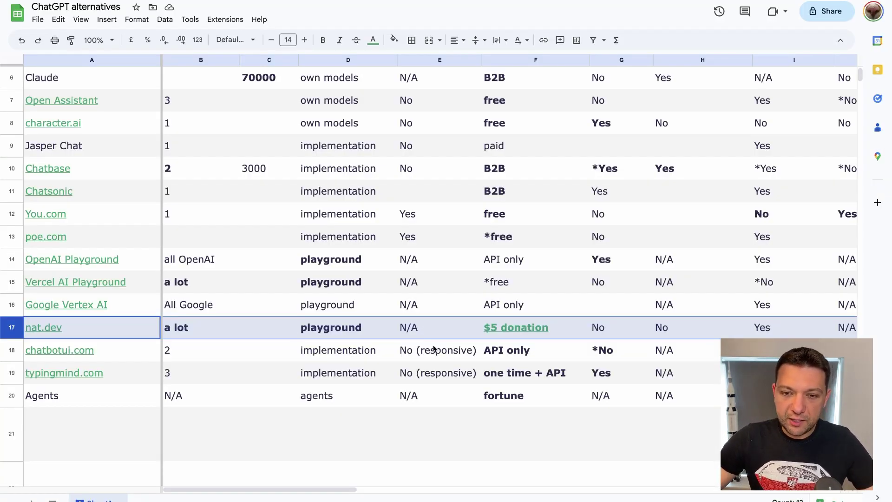
Step: Open nat.dev from cell A17, dismiss the 'Time to top up!' notice, and browse its models
click(57, 327)
click(64, 352)
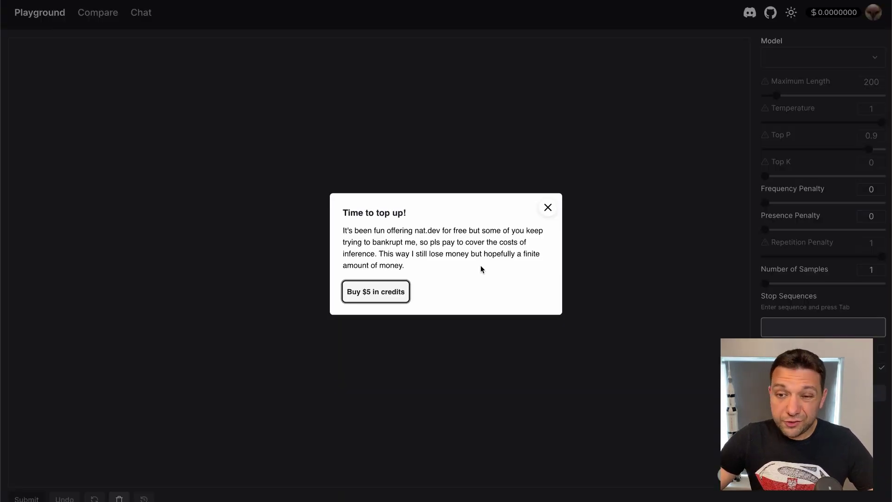
click(548, 207)
scroll(757, 228, down, 4)
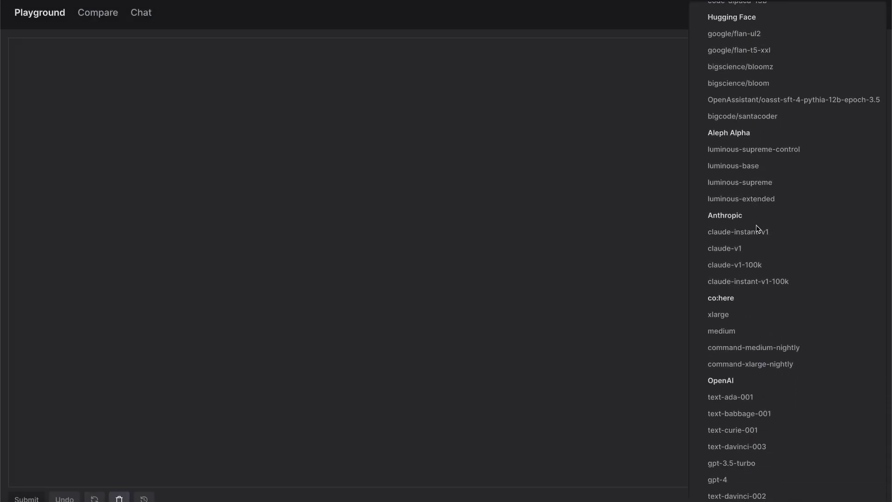
scroll(757, 228, up, 4)
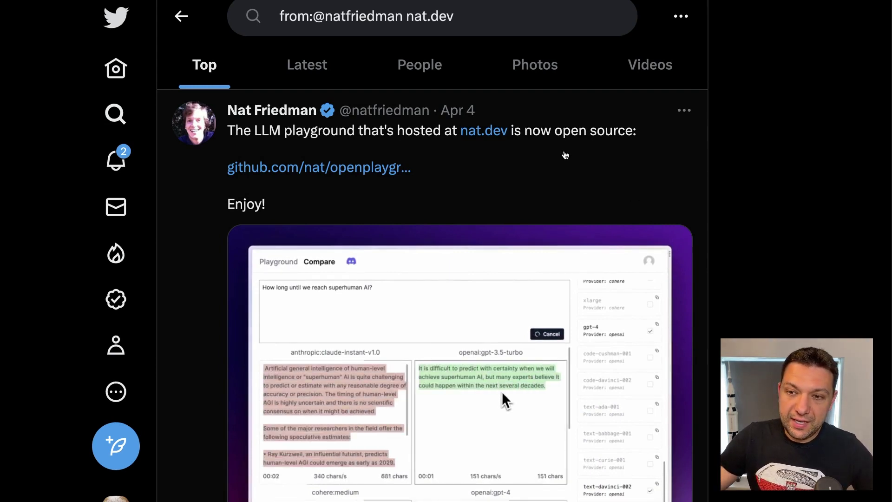
Step: Scroll through the creator's nat.dev tweets down to the OpenAI bill bar chart
scroll(565, 154, down, 1)
scroll(511, 158, up, 1)
scroll(465, 159, up, 1)
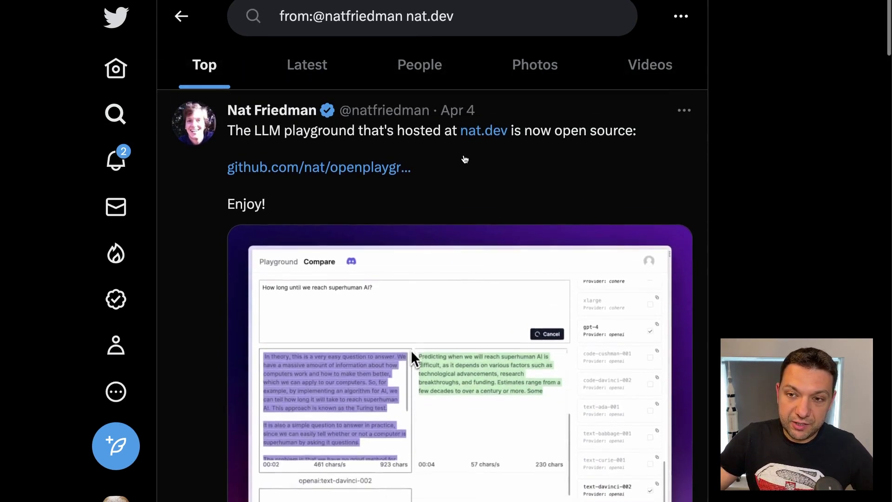
scroll(571, 256, down, 1)
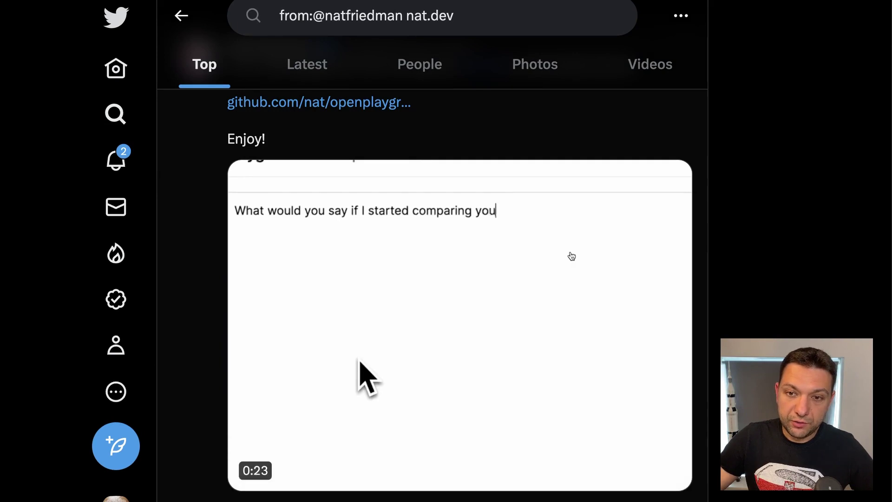
scroll(572, 257, down, 9)
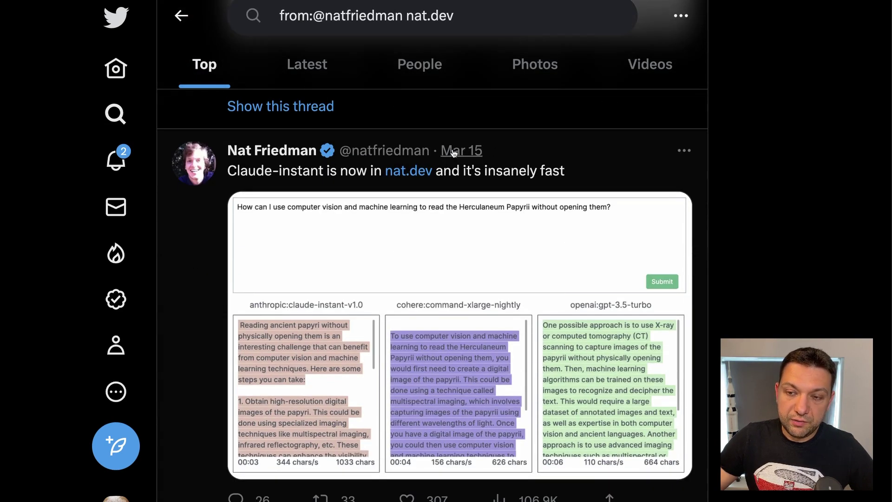
scroll(534, 230, down, 1)
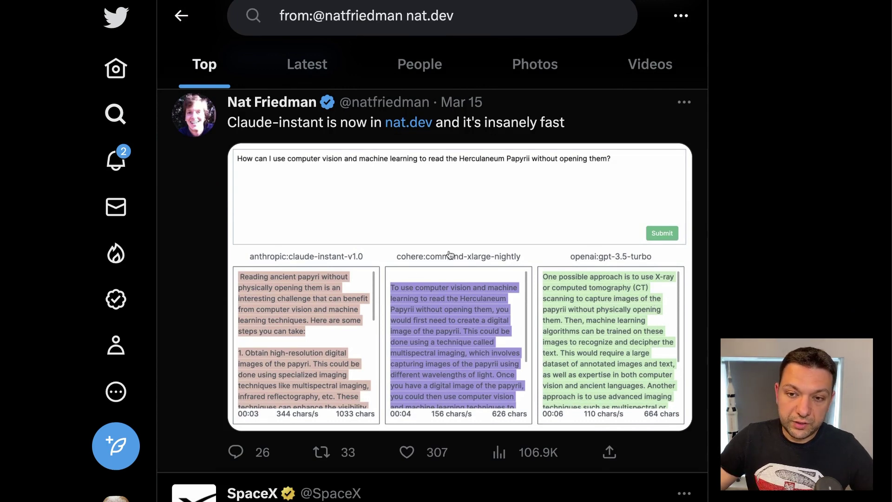
scroll(531, 255, down, 1)
scroll(531, 254, down, 5)
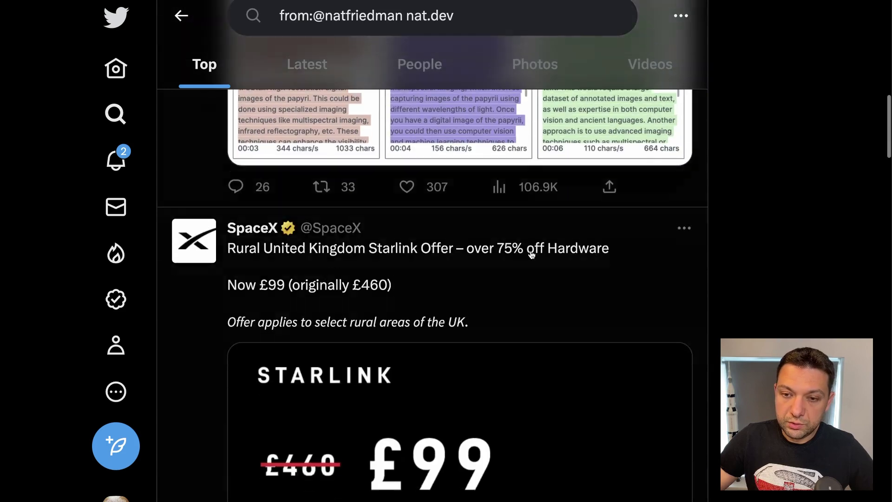
scroll(532, 255, down, 13)
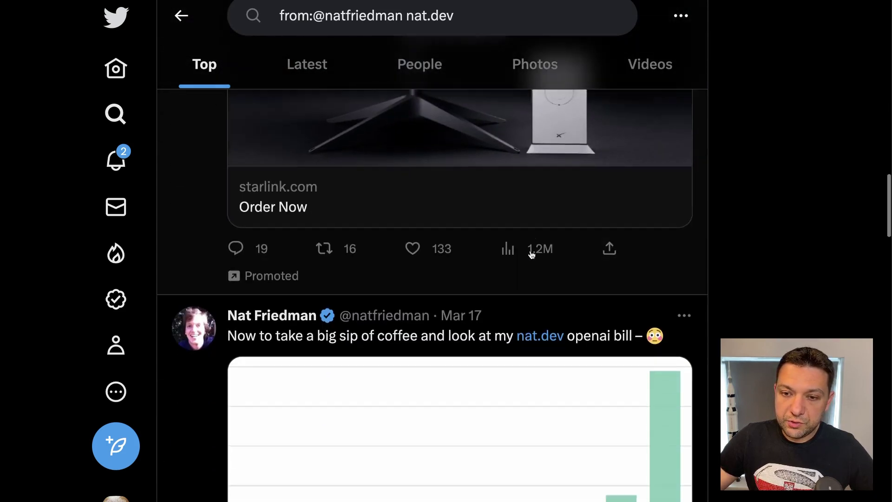
scroll(531, 255, down, 5)
scroll(531, 254, up, 8)
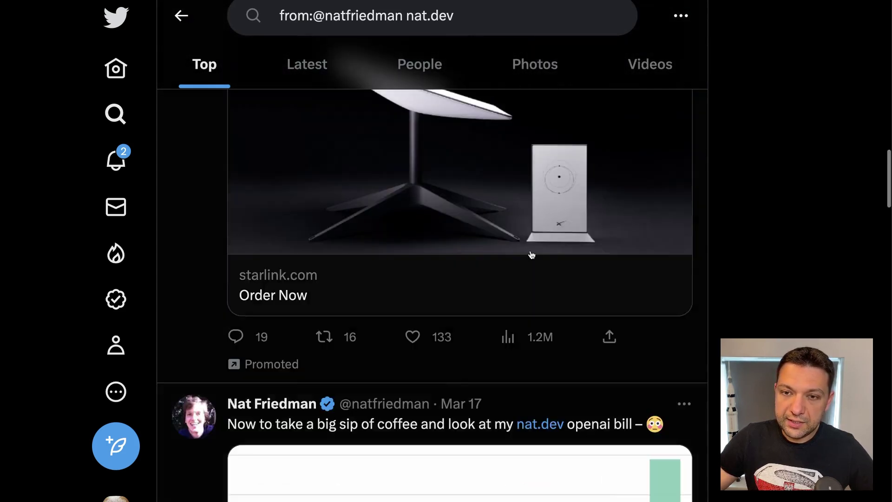
scroll(532, 254, up, 2)
scroll(531, 255, down, 7)
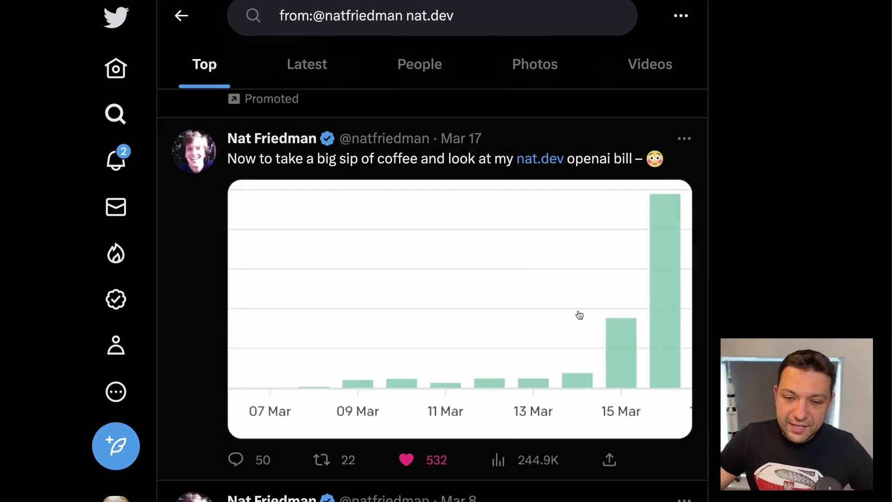
Step: Enlarge the OpenAI bill chart and the usage-growth line chart for a closer look, then close both
click(513, 317)
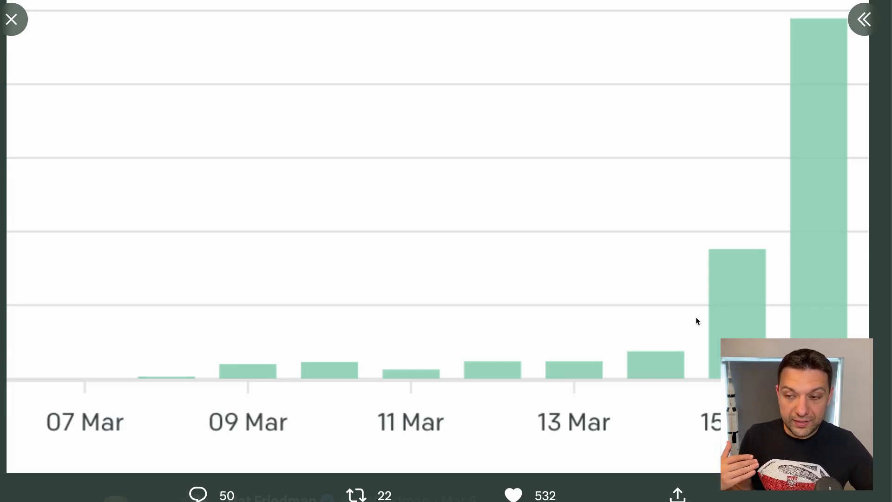
key(Escape)
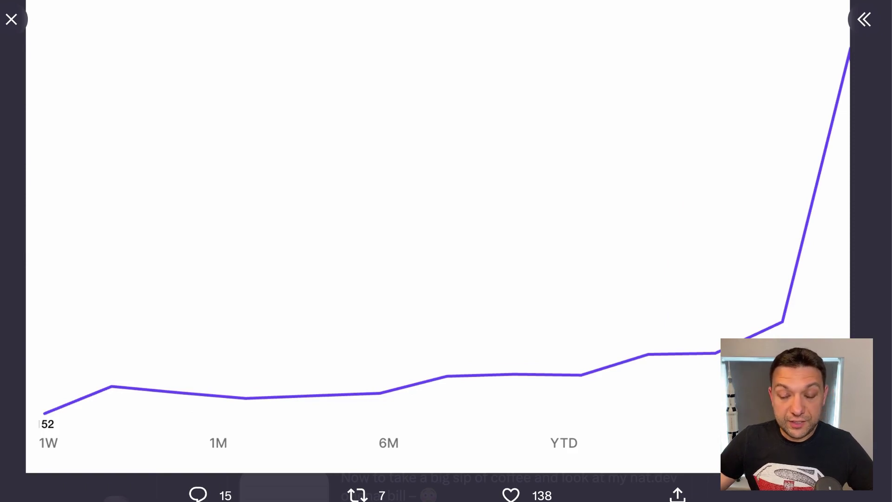
key(Escape)
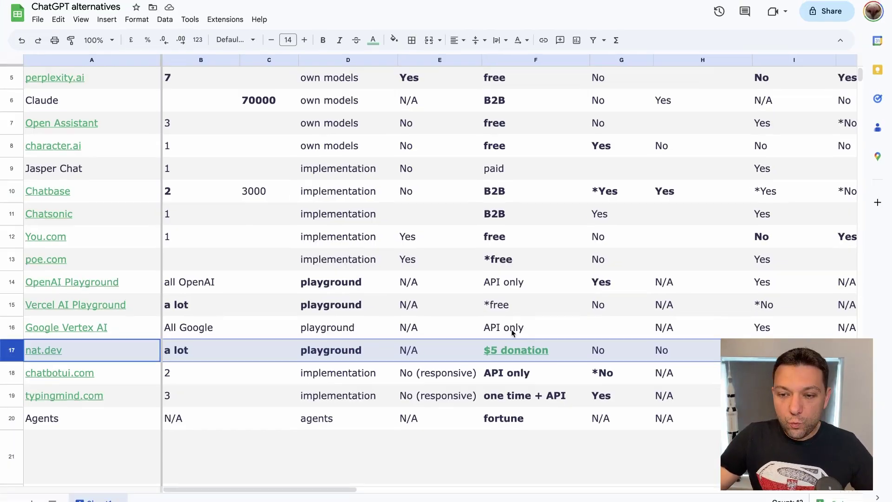
Step: Select the BYOK column K and switch the sheet to compact mode to show more of the table
scroll(579, 329, right, 5)
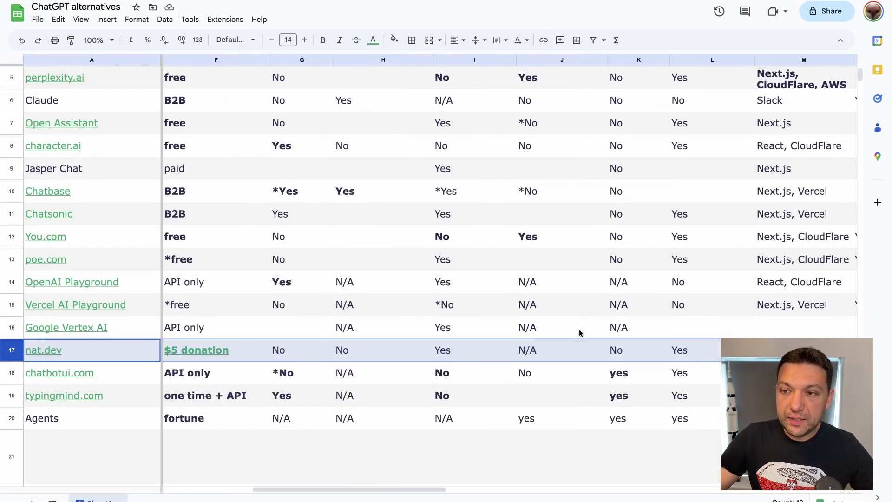
scroll(578, 329, up, 5)
click(731, 59)
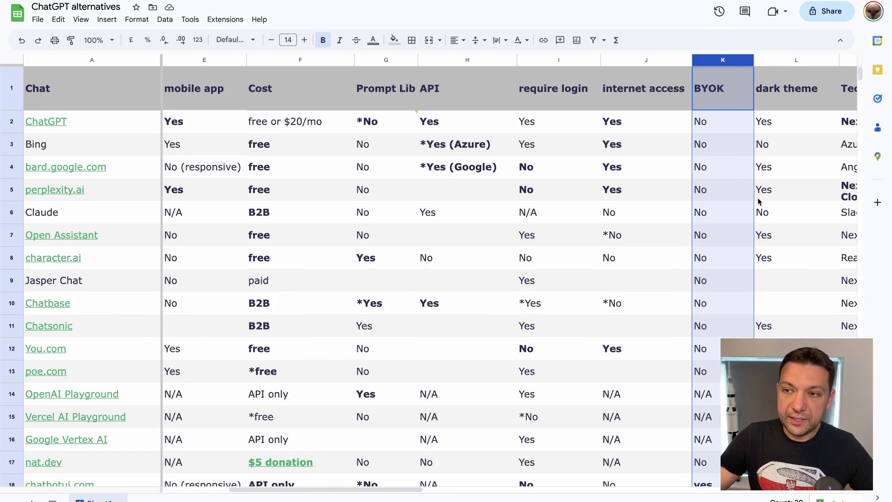
key(ctrl+shift+f)
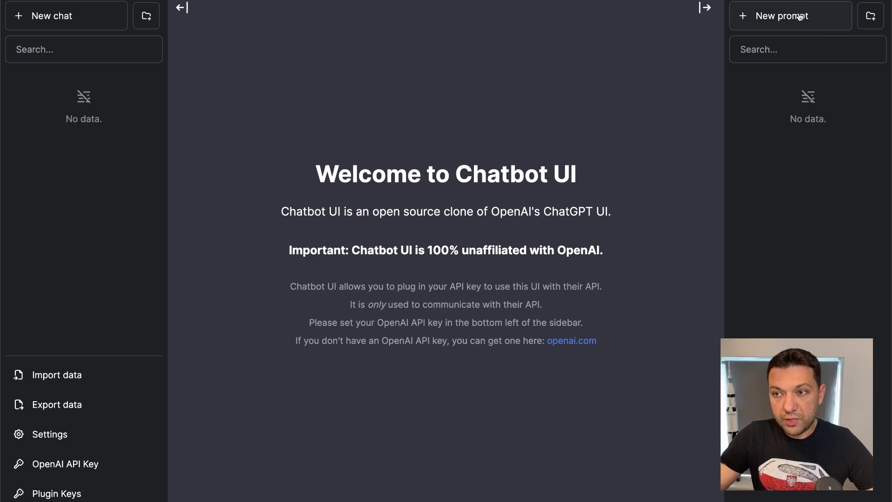
Step: Add two saved prompts in Chatbot UI and briefly open Prompt 2's editor
click(786, 52)
click(791, 15)
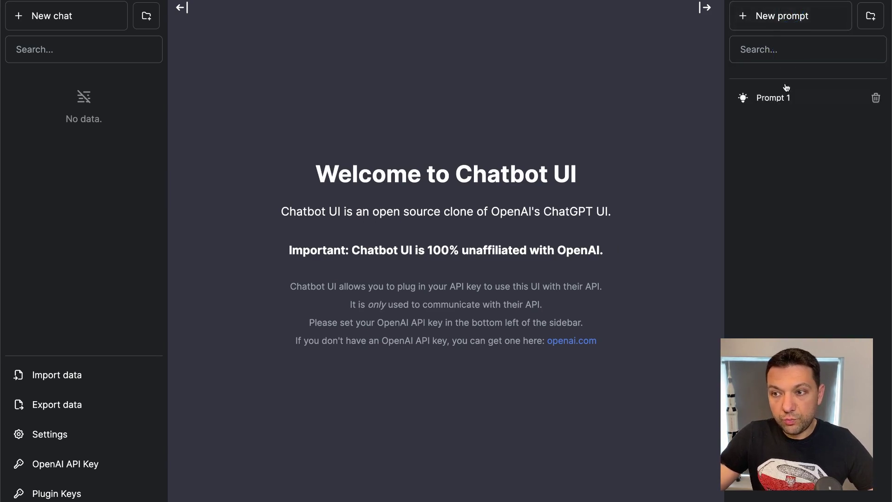
click(786, 28)
click(779, 102)
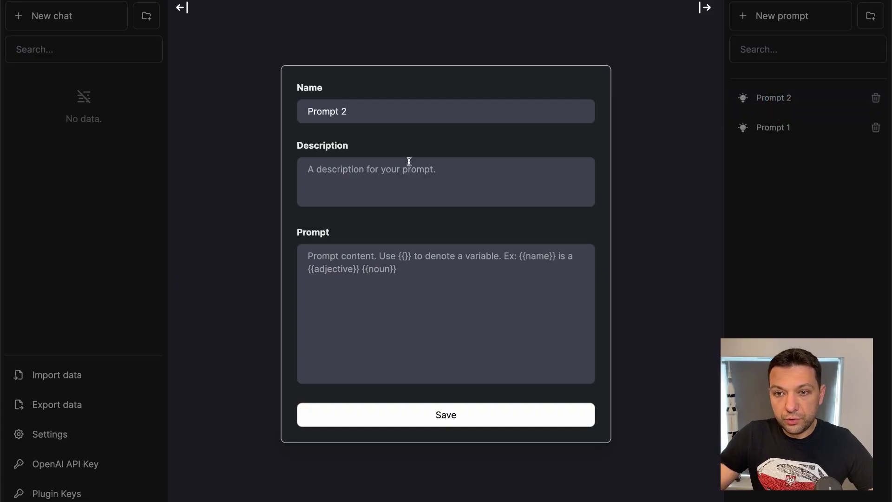
click(396, 291)
click(657, 291)
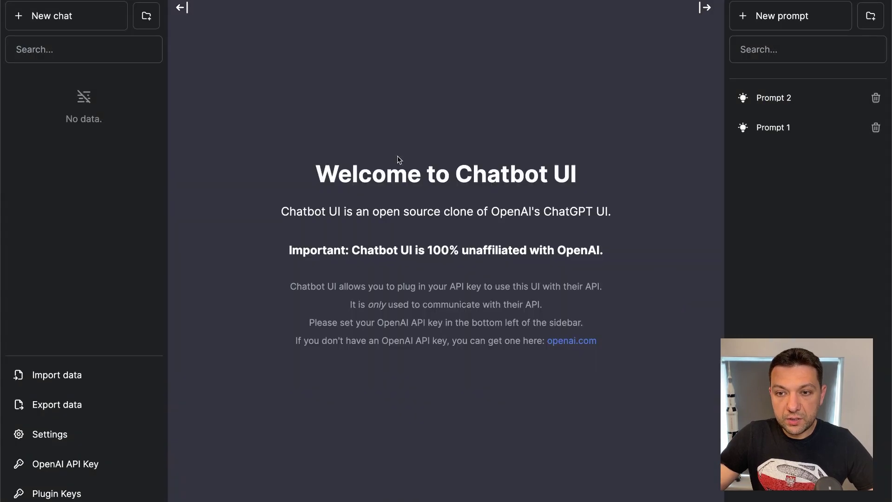
Step: Toggle the sidebars, then review the OpenAI API key field and Google Search plugin keys
click(705, 8)
click(182, 7)
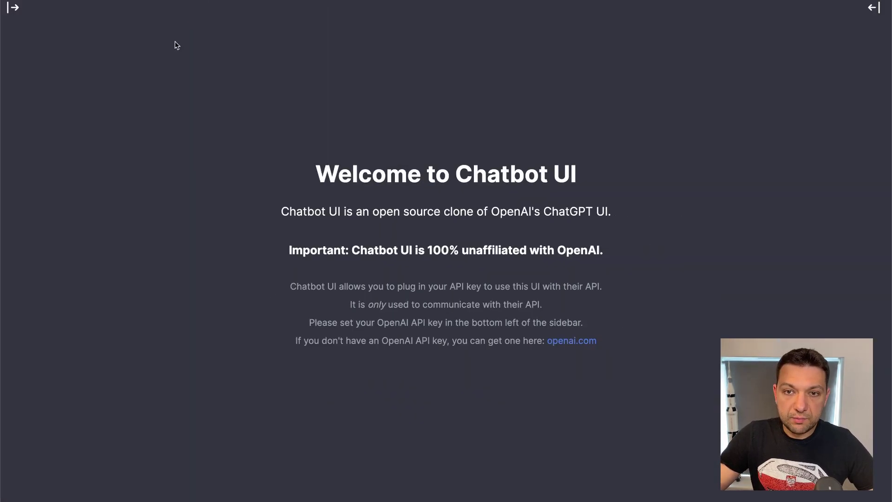
click(13, 8)
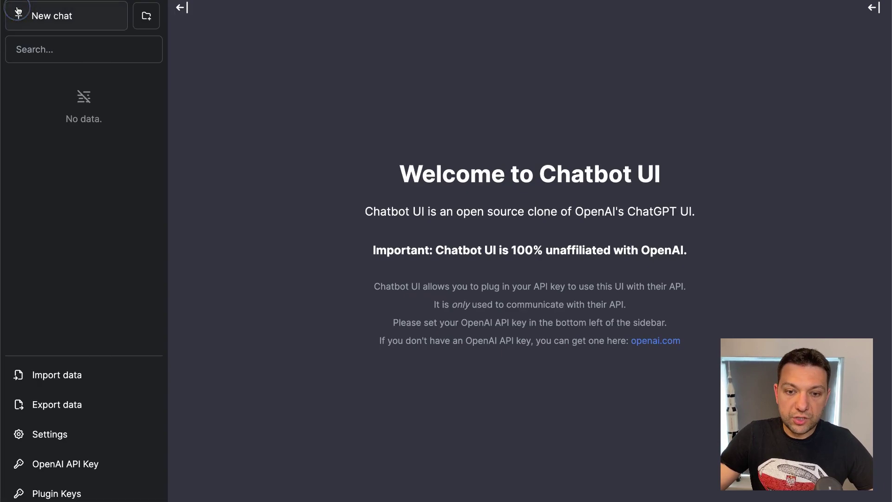
click(88, 464)
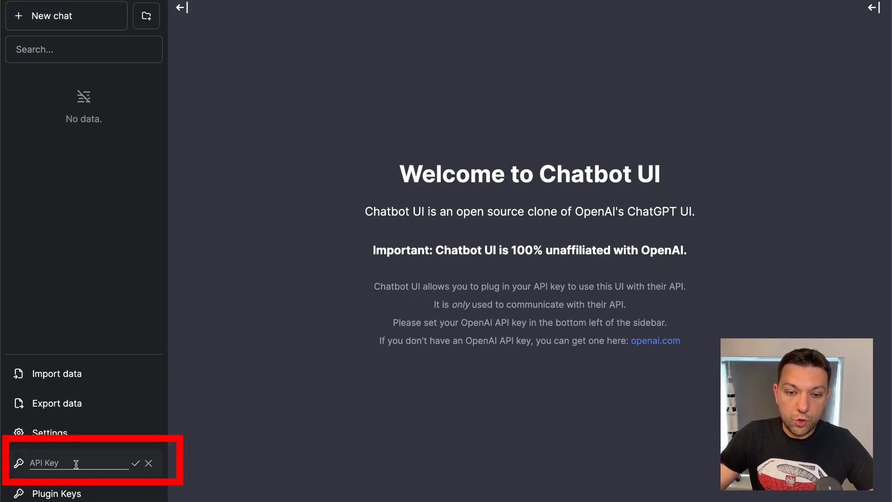
click(71, 493)
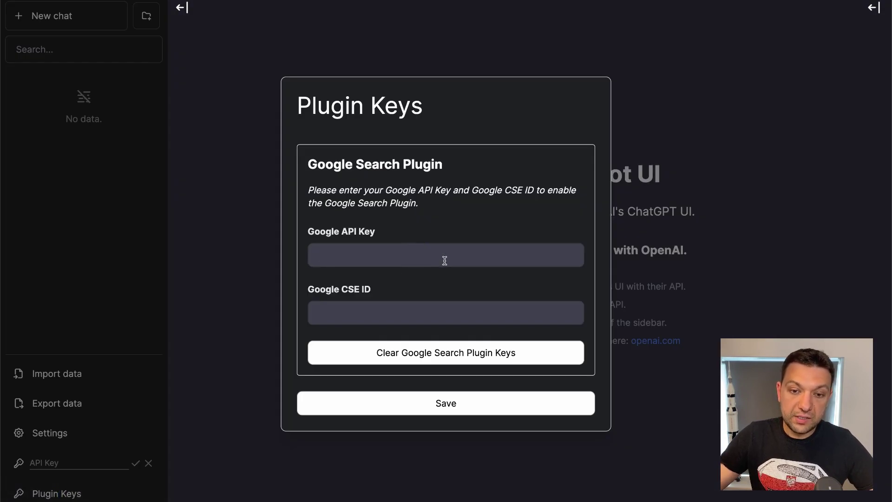
key(Escape)
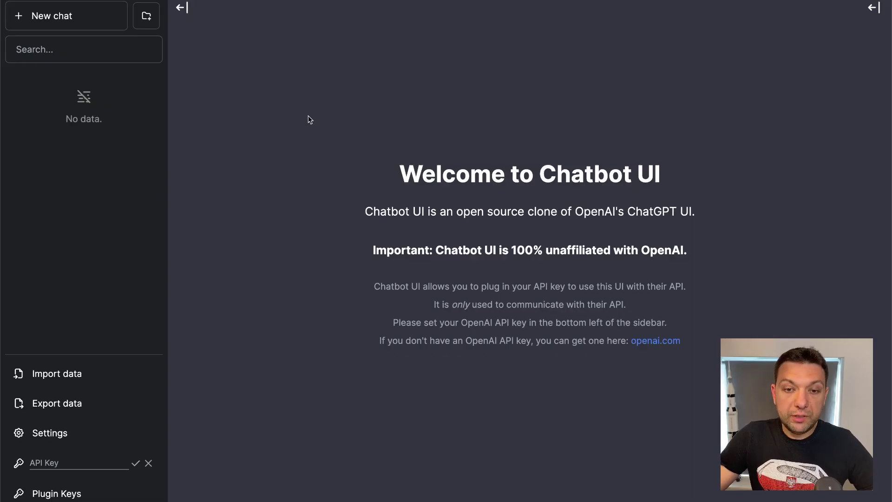